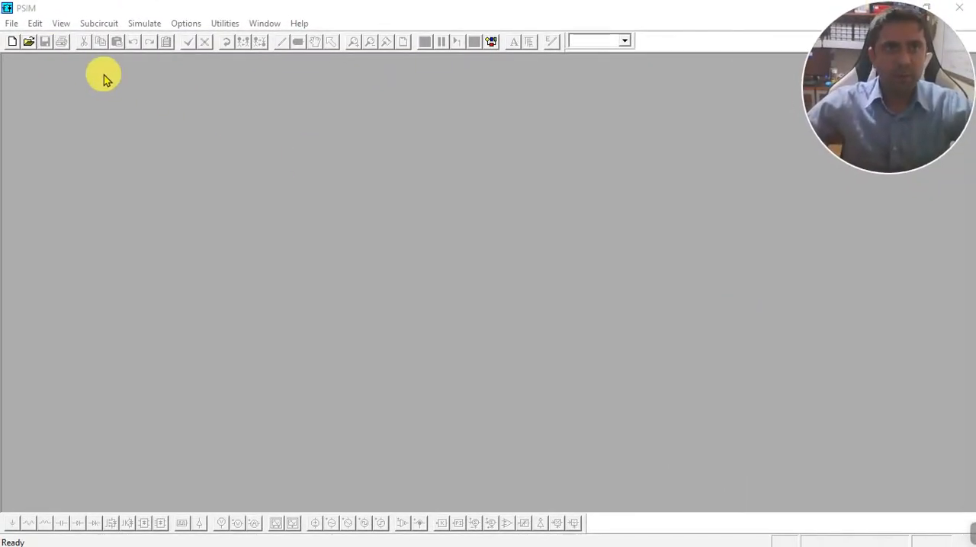
Open the schematic Roteiro6_ei.psimsch from the Área de Trabalho folder and maximize its window.
left_click(40, 46)
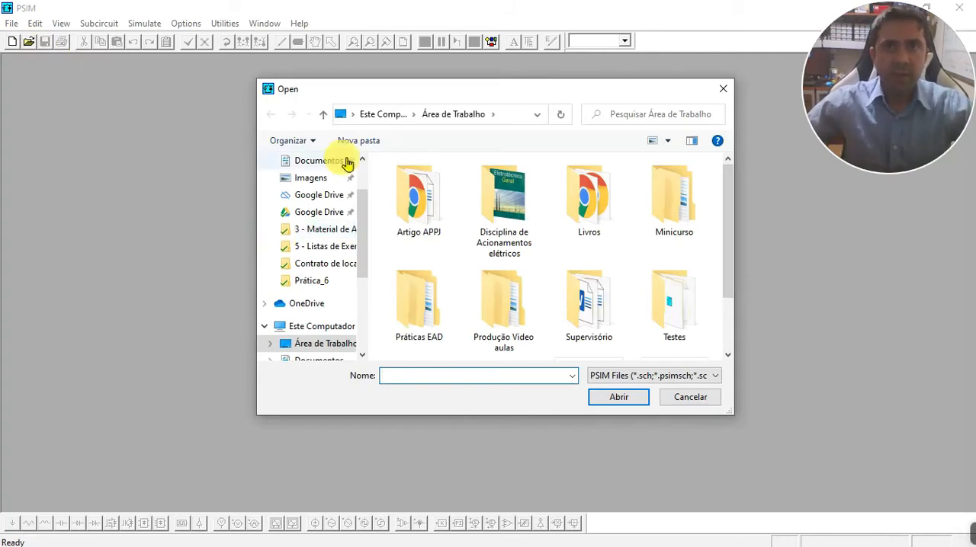
mouse_move(528, 236)
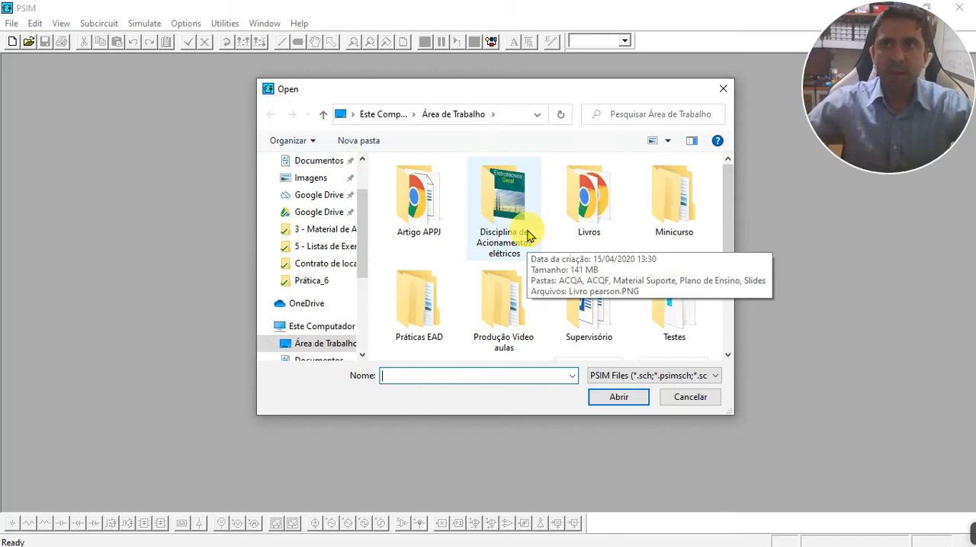
scroll(528, 237, "down", 1)
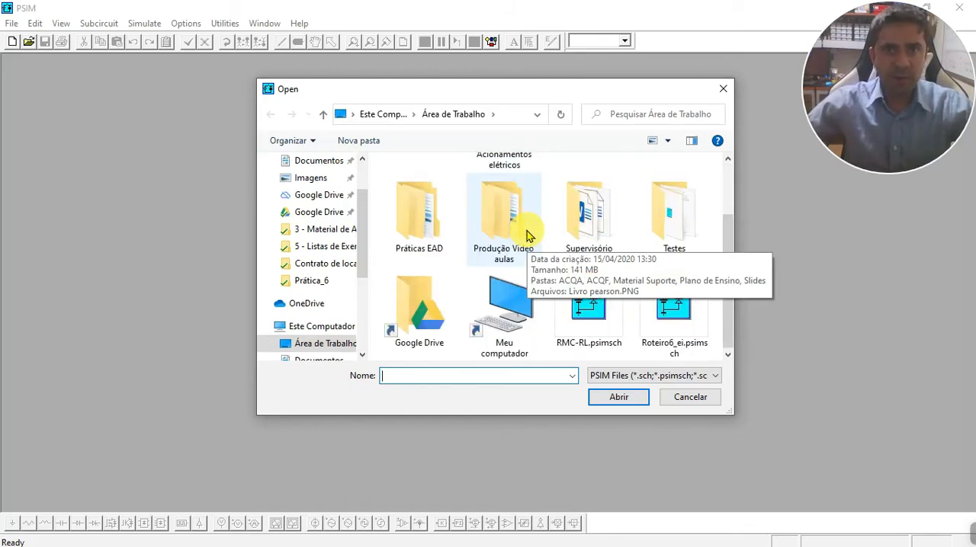
scroll(333, 192, "up", 3)
scroll(543, 241, "up", 1)
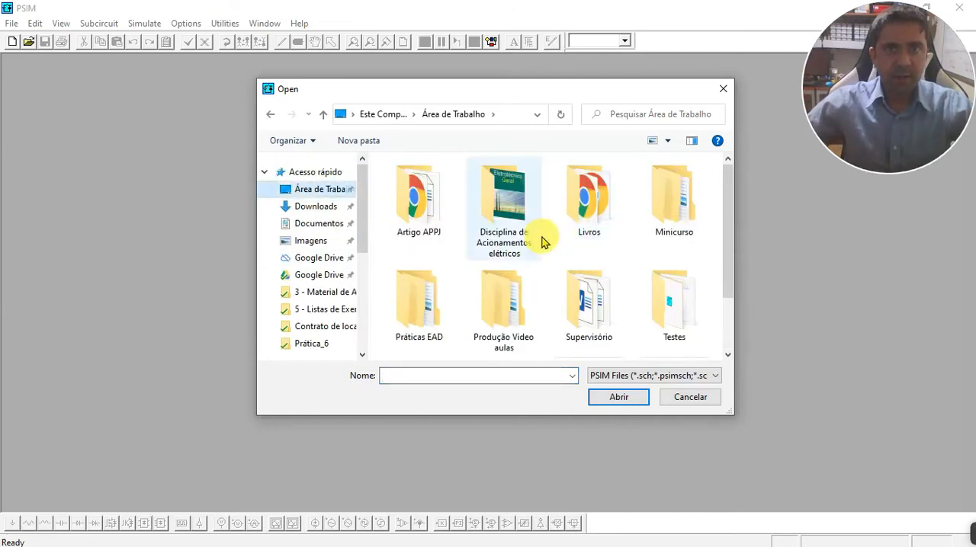
scroll(541, 238, "down", 1)
double_click(686, 335)
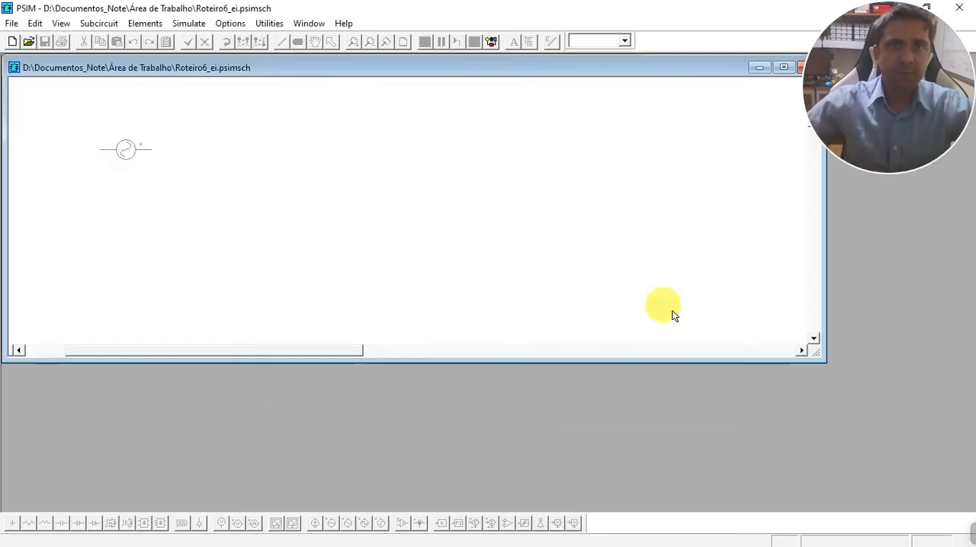
left_click(782, 67)
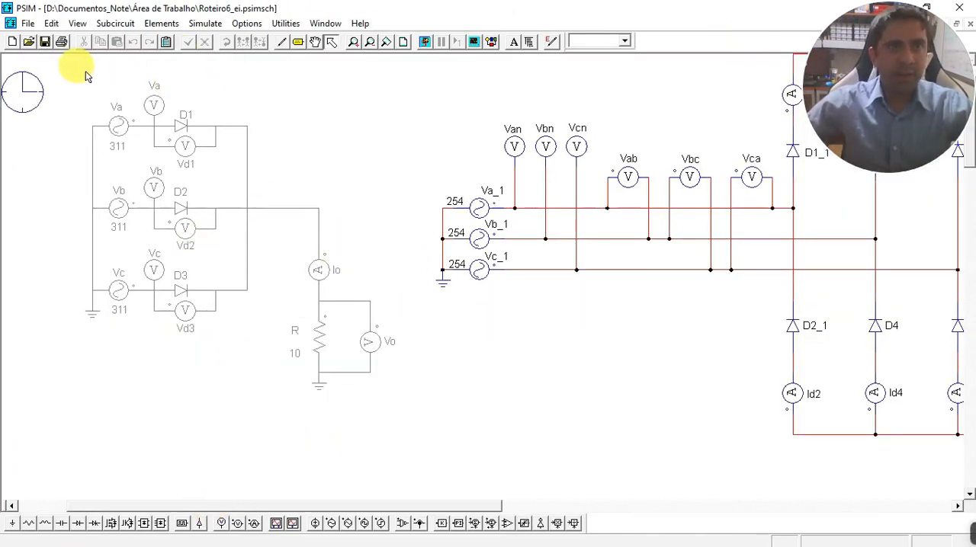
Disable the entire three-phase six-diode bridge rectifier circuit, including its sources, meters and RL load.
left_click_drag(71, 76, 405, 425)
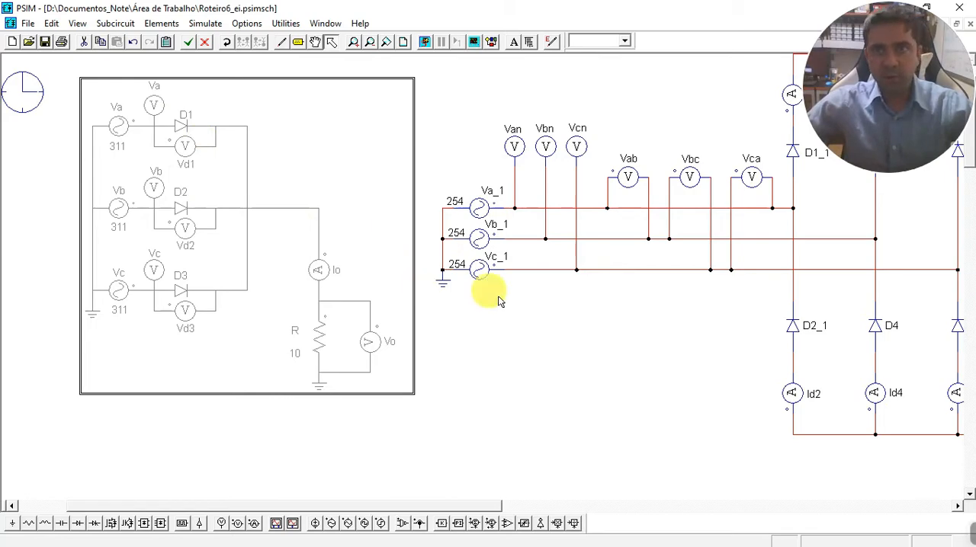
left_click_drag(366, 506, 495, 520)
scroll(468, 436, "up", 2)
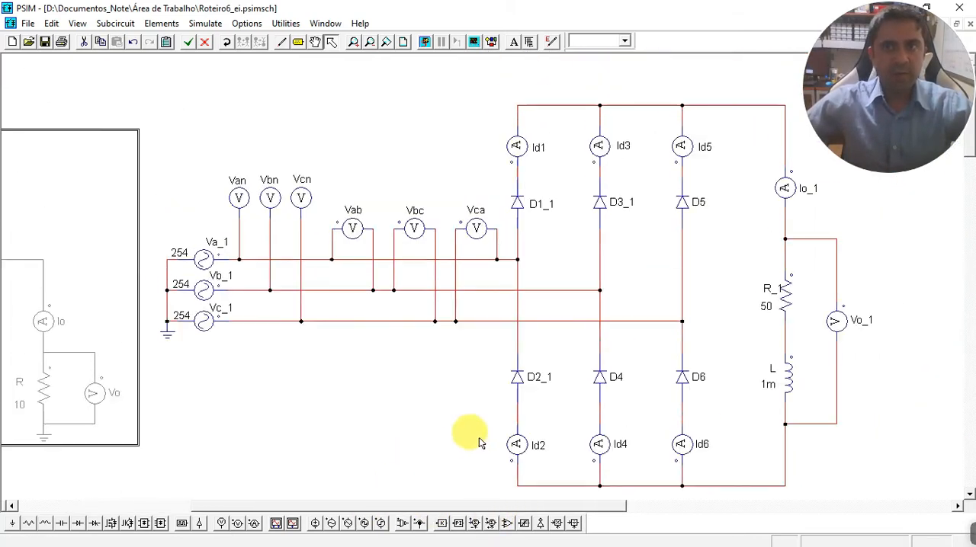
left_click_drag(878, 516, 910, 519)
left_click(187, 82)
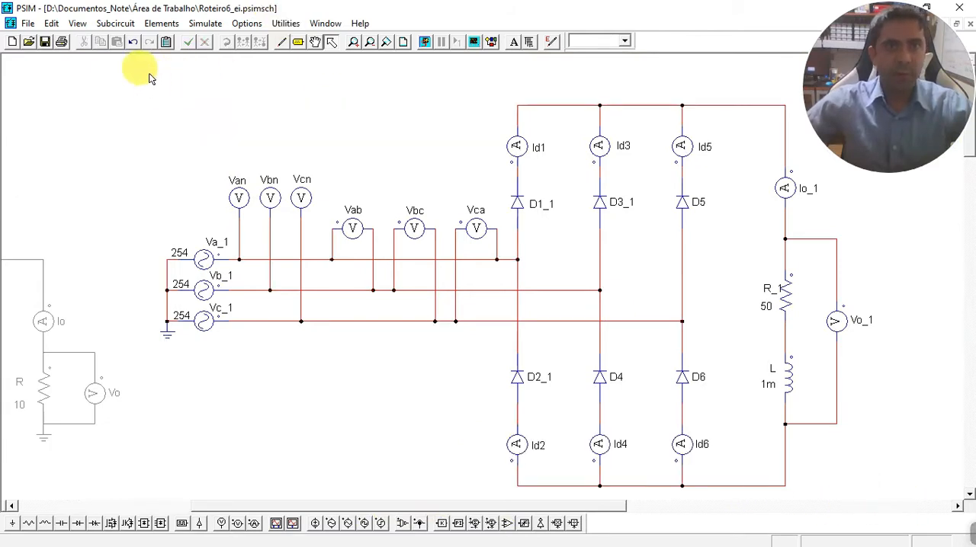
left_click_drag(877, 505, 871, 484)
right_click(286, 229)
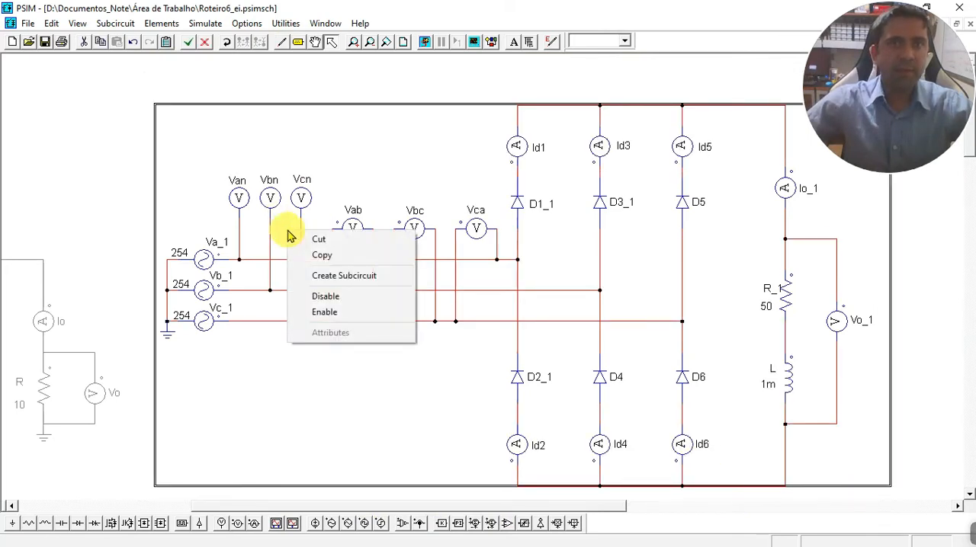
left_click(328, 298)
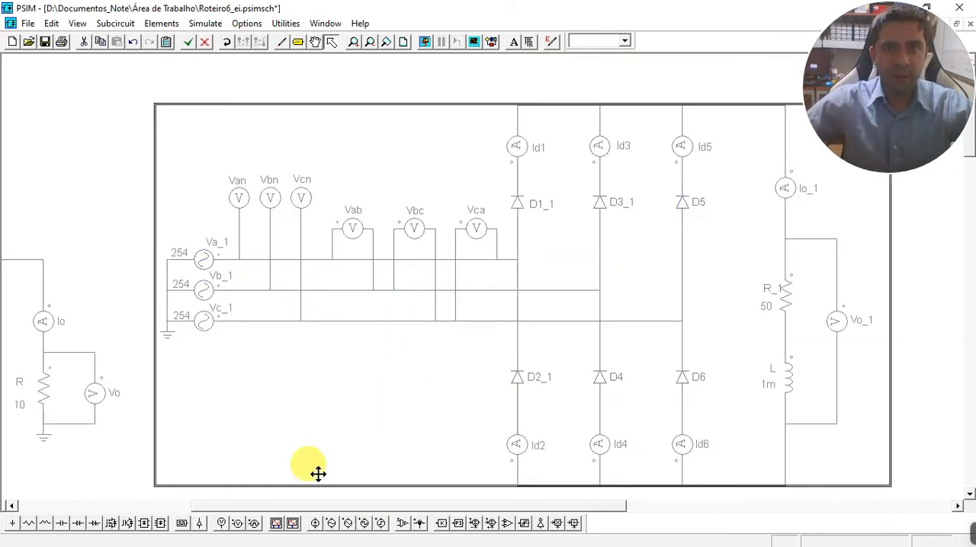
Enable the entire three-diode half-wave rectifier circuit with its sources, meters and resistive load.
left_click_drag(294, 505, 78, 523)
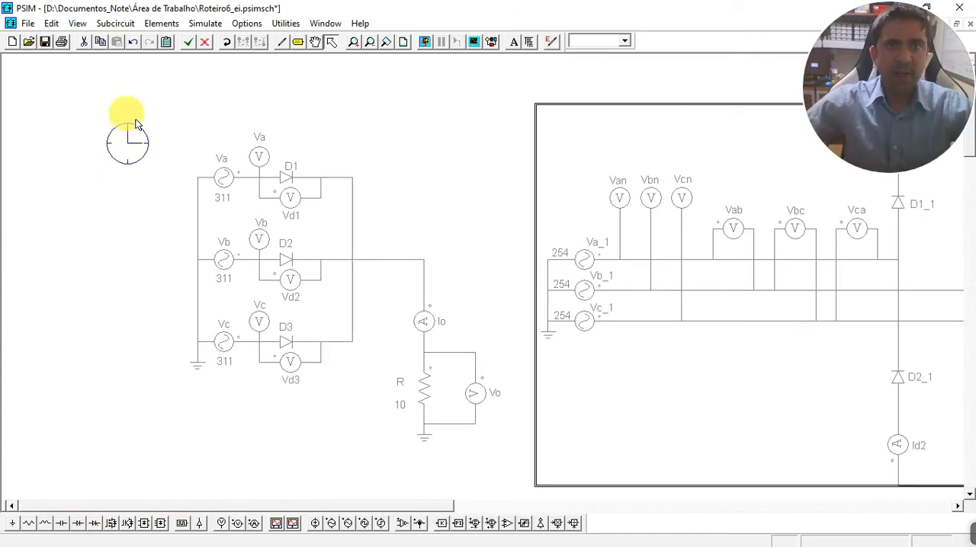
left_click_drag(454, 423, 510, 453)
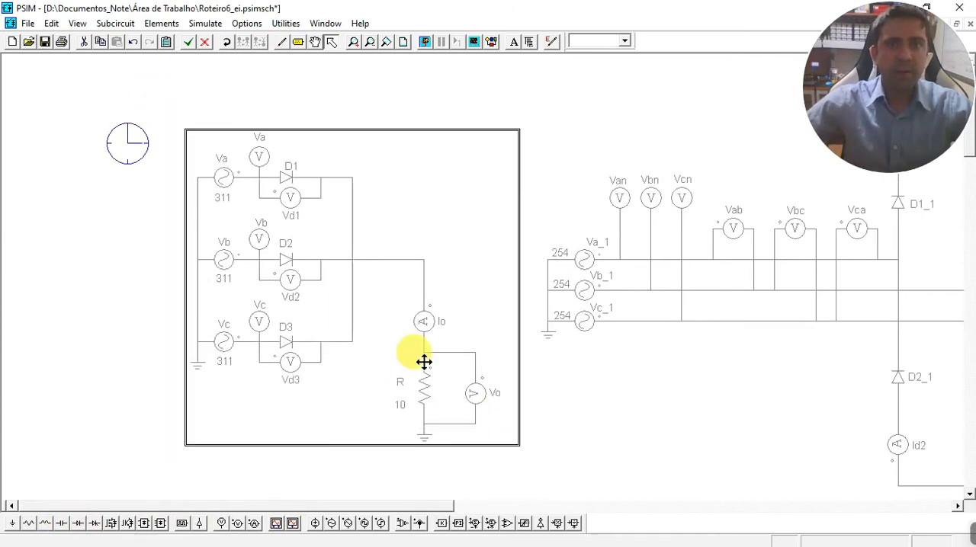
right_click(288, 173)
left_click(330, 257)
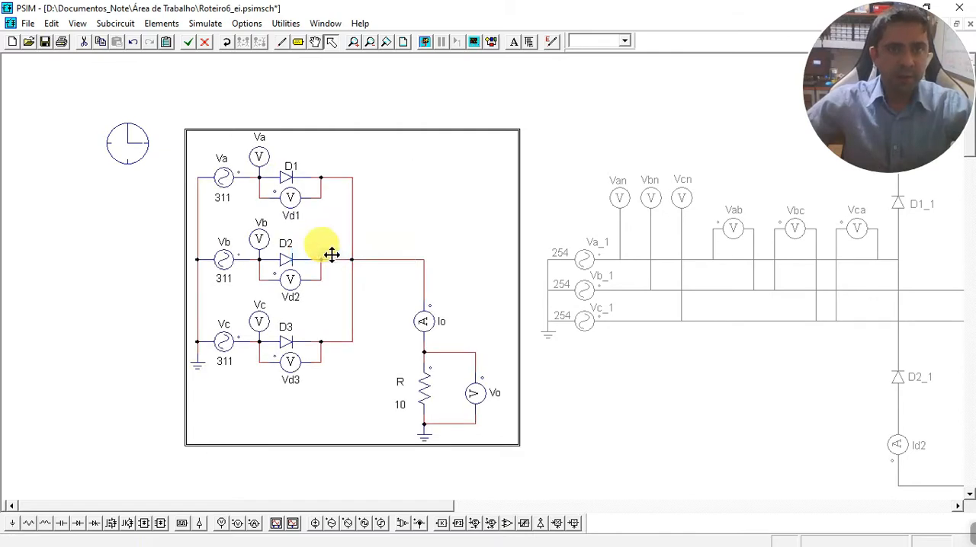
left_click(107, 245)
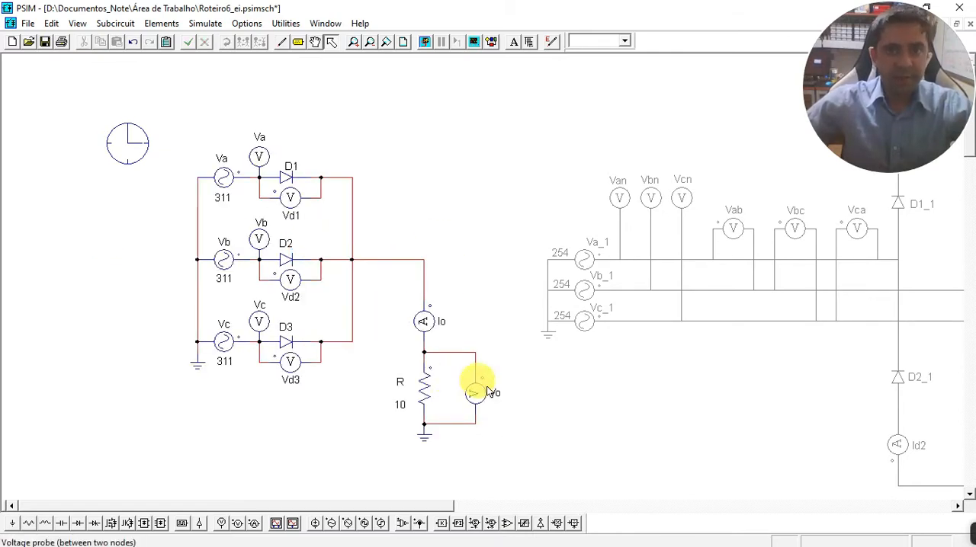
Examine the enlarged half-wave rectifier and check the peak amplitude and frequency of voltage source Va.
left_click(353, 42)
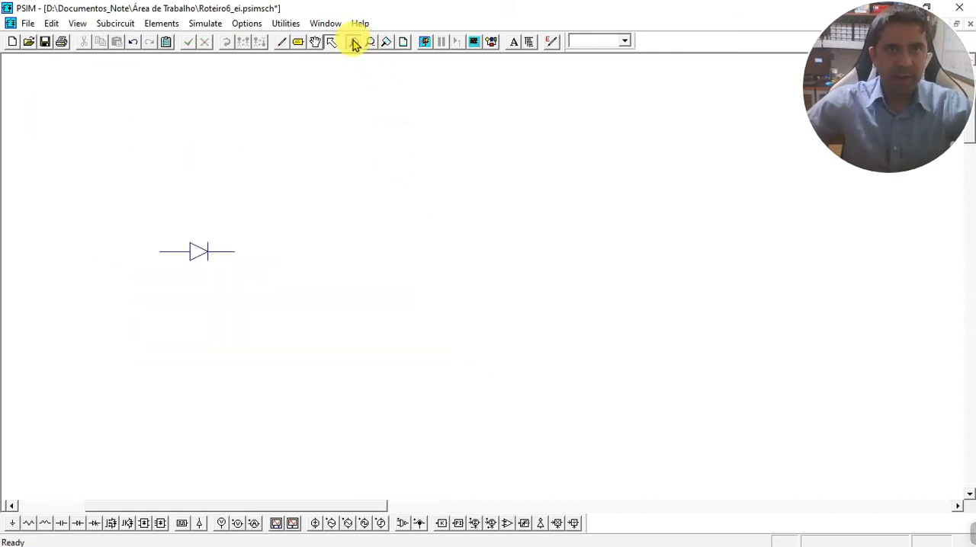
scroll(298, 153, "down", 1)
scroll(293, 153, "up", 2)
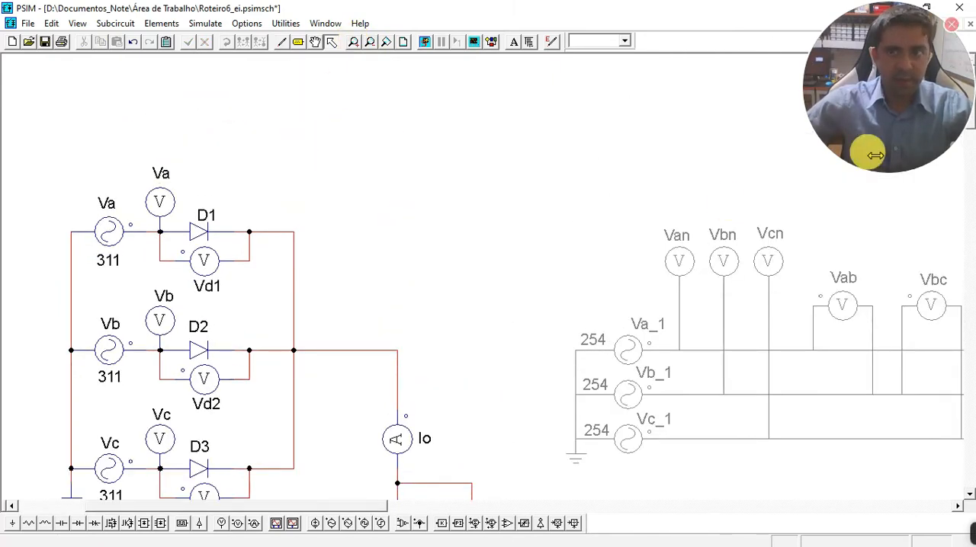
scroll(972, 143, "down", 2)
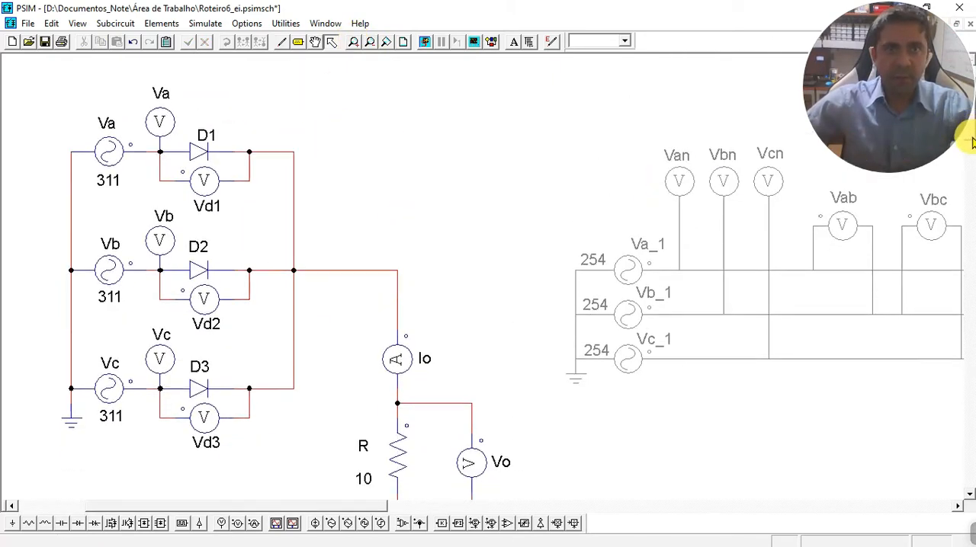
scroll(972, 142, "down", 1)
scroll(972, 145, "down", 1)
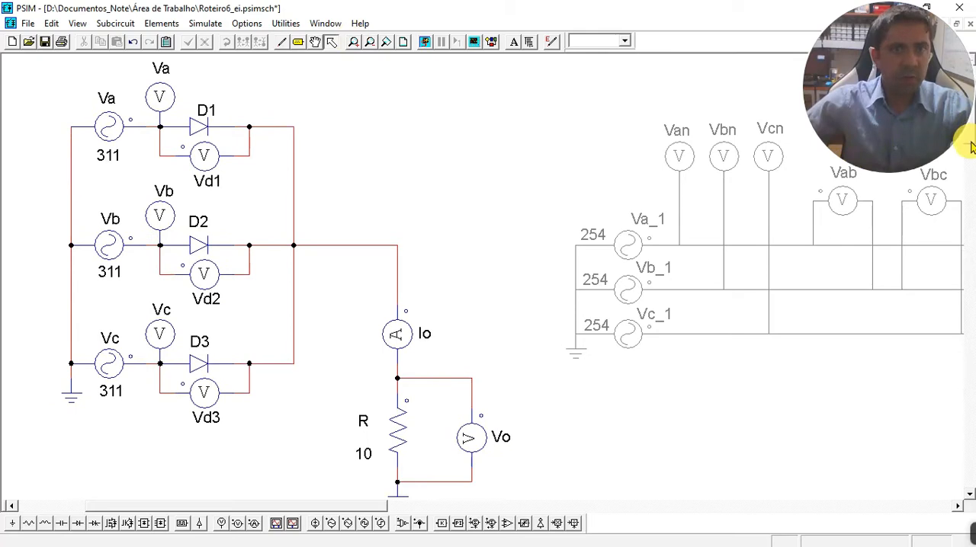
scroll(972, 145, "down", 1)
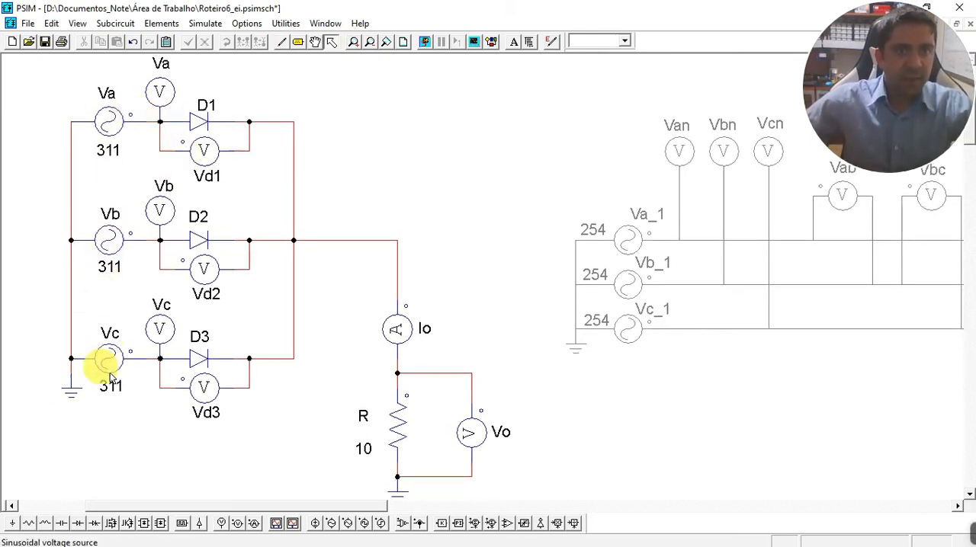
double_click(115, 127)
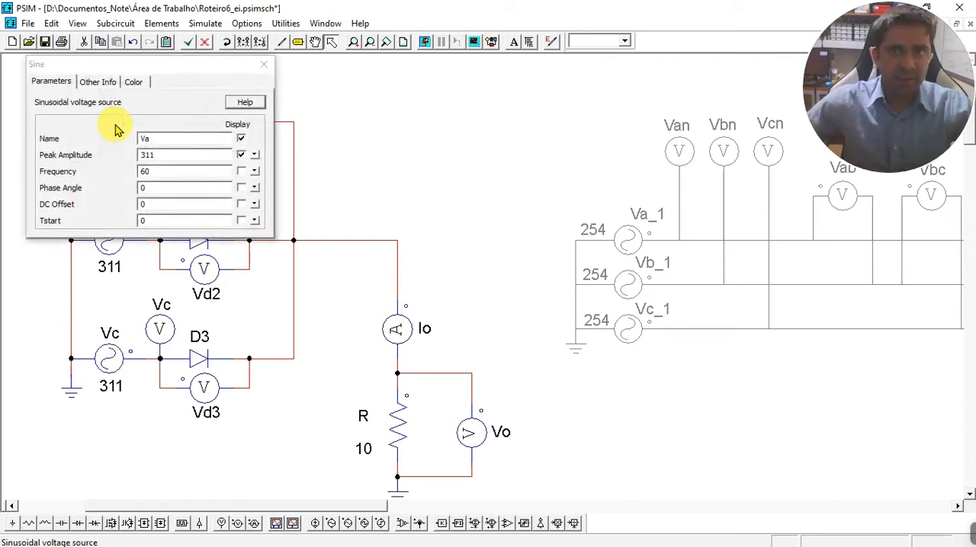
double_click(157, 155)
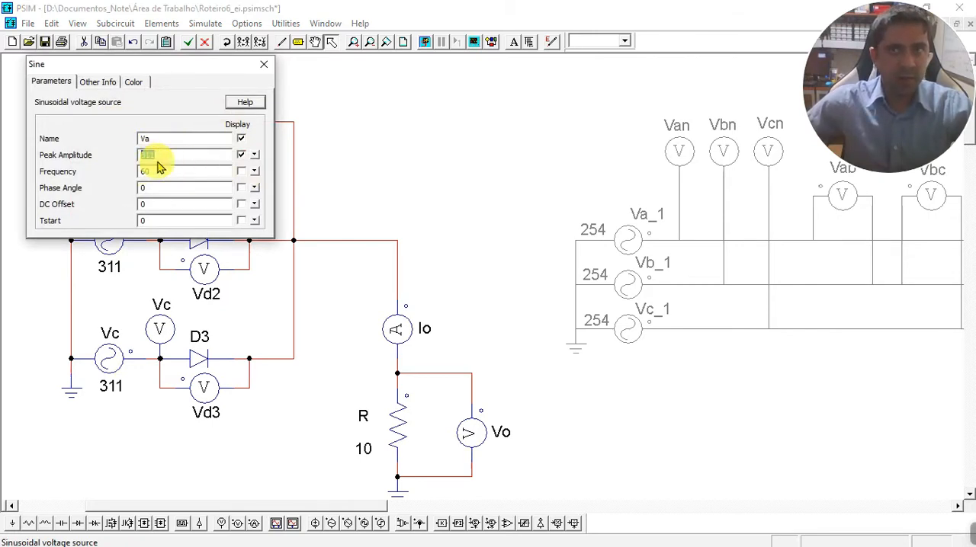
double_click(158, 172)
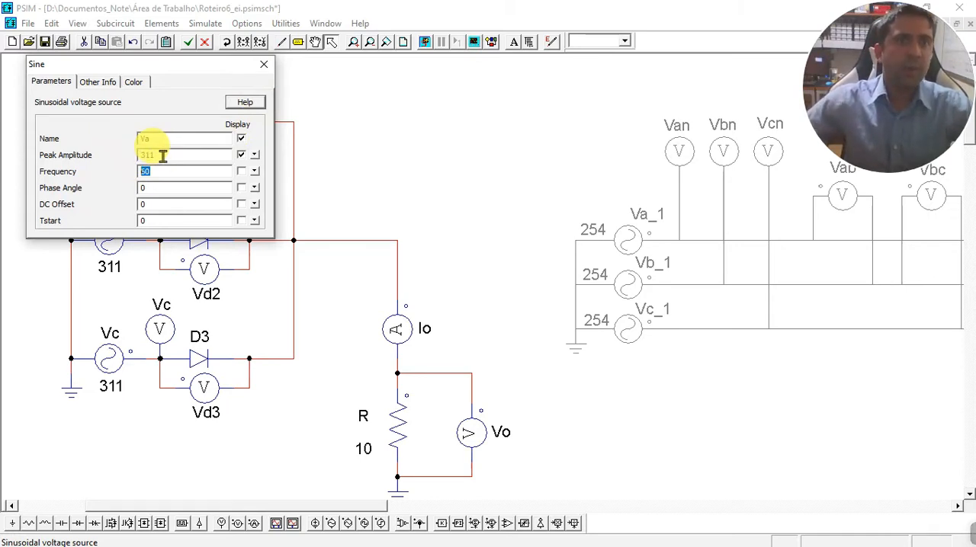
left_click(263, 65)
Check the peak amplitude, frequency and phase angle of voltage source Vb in the half-wave rectifier.
double_click(109, 229)
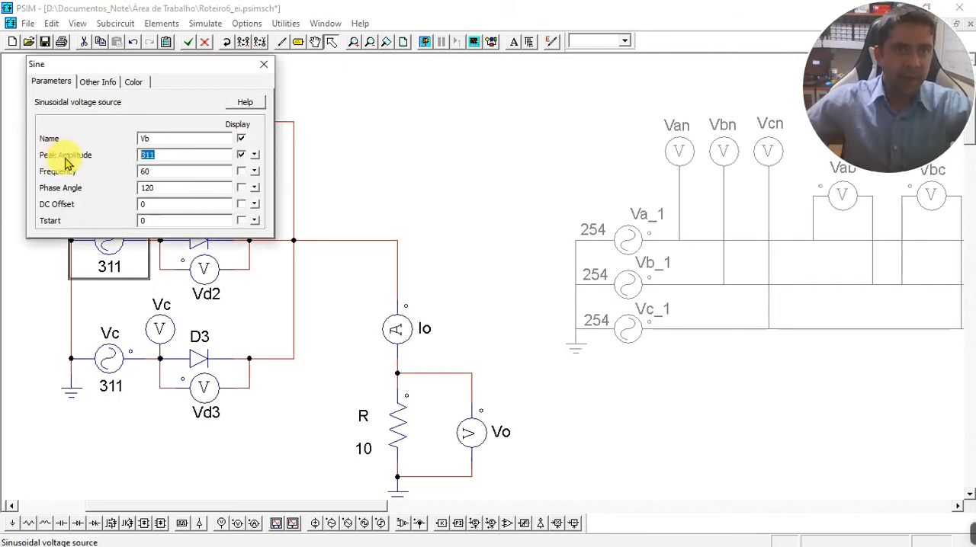
key("Tab")
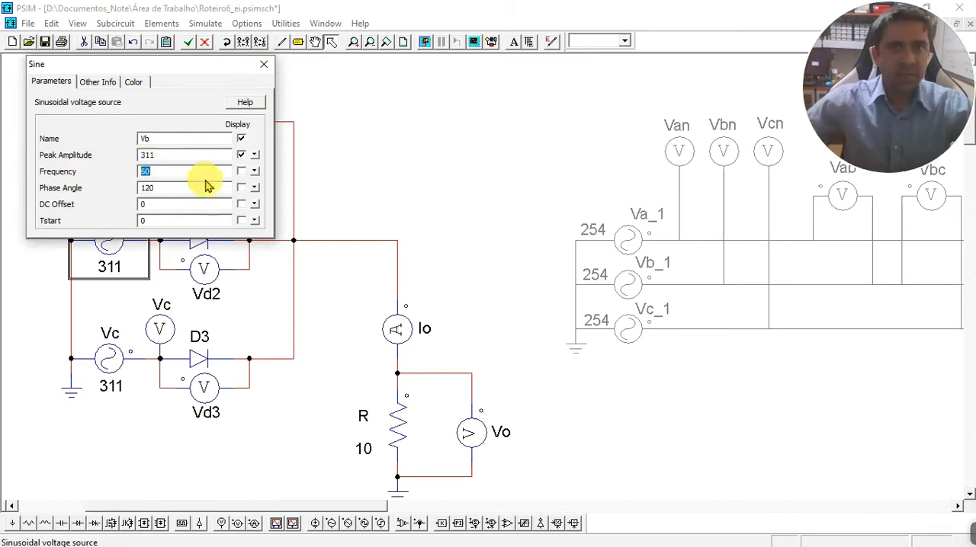
type("60")
left_click(174, 189)
double_click(168, 188)
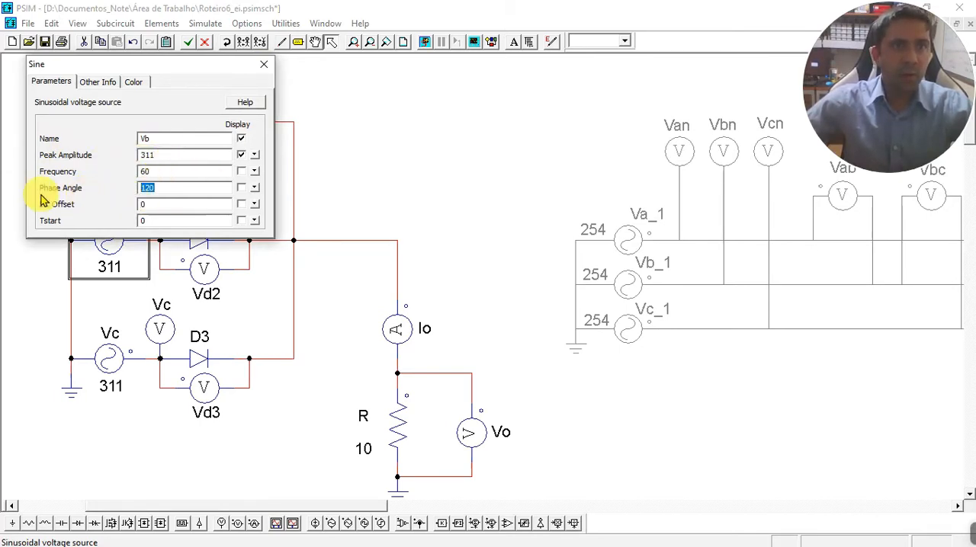
left_click(264, 64)
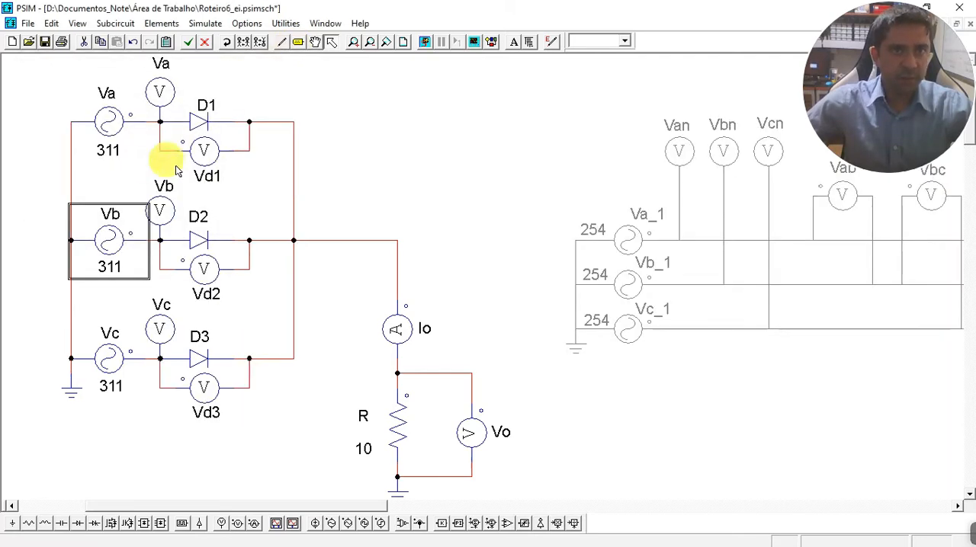
Check the phase angle of voltage source Va in the half-wave rectifier.
double_click(114, 120)
left_click_drag(187, 61, 224, 78)
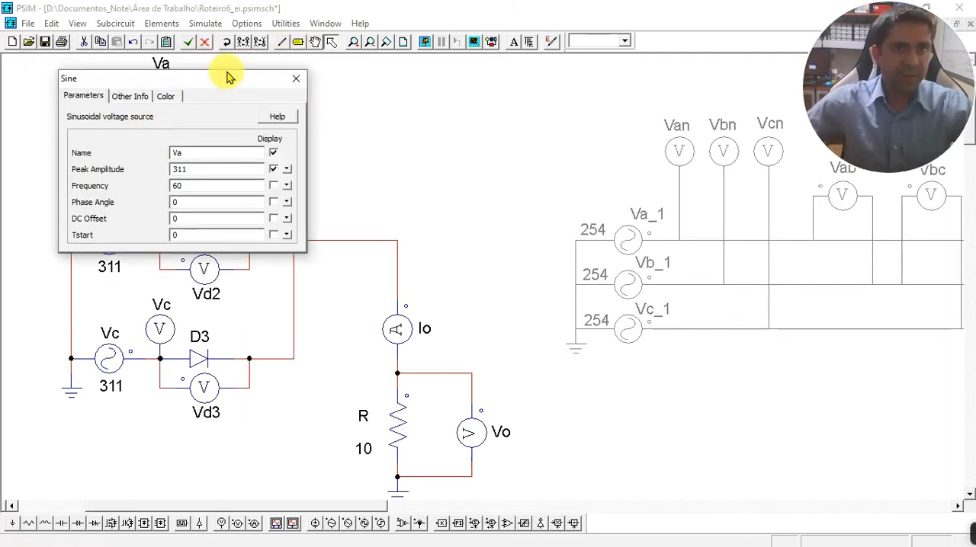
double_click(193, 203)
left_click(296, 79)
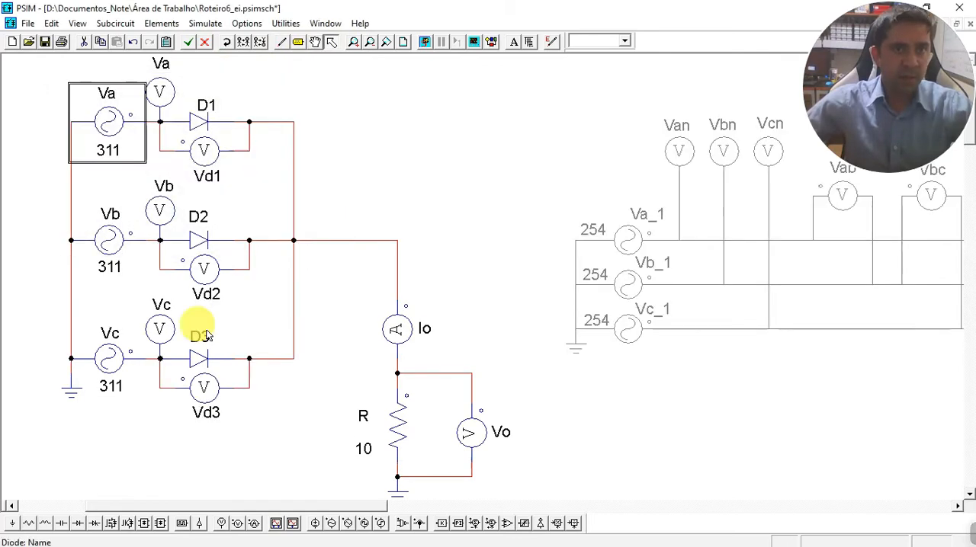
Check the phase angle, peak amplitude and frequency of voltage source Vc in the half-wave rectifier.
double_click(113, 356)
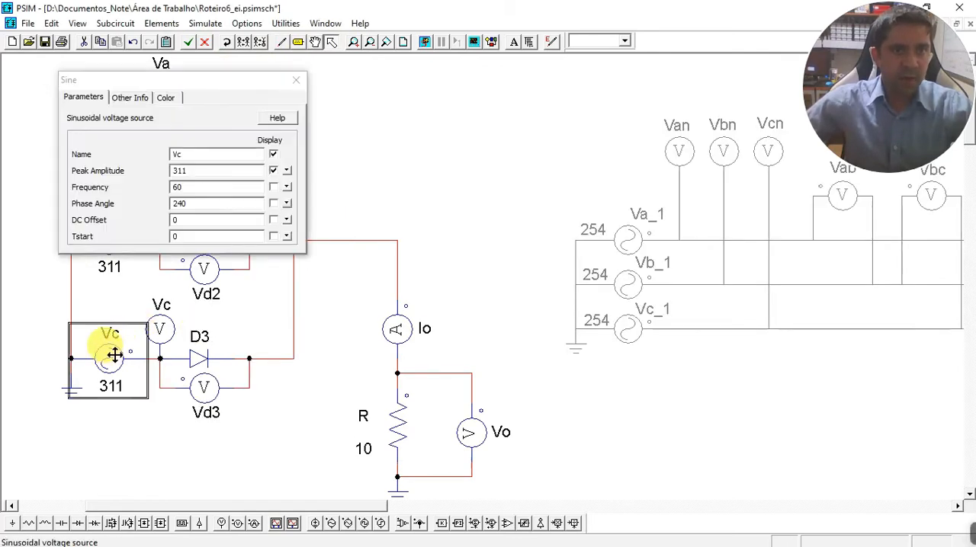
double_click(190, 204)
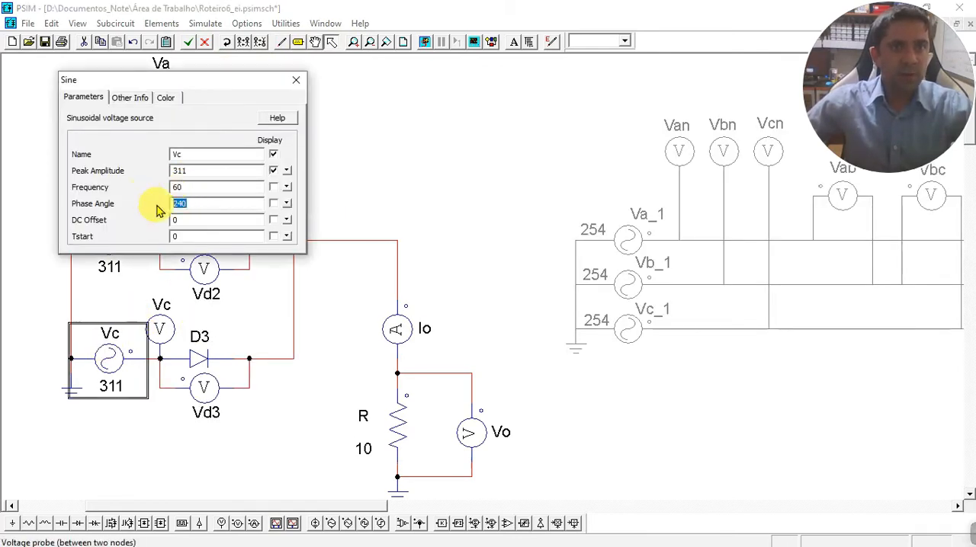
double_click(190, 170)
double_click(199, 187)
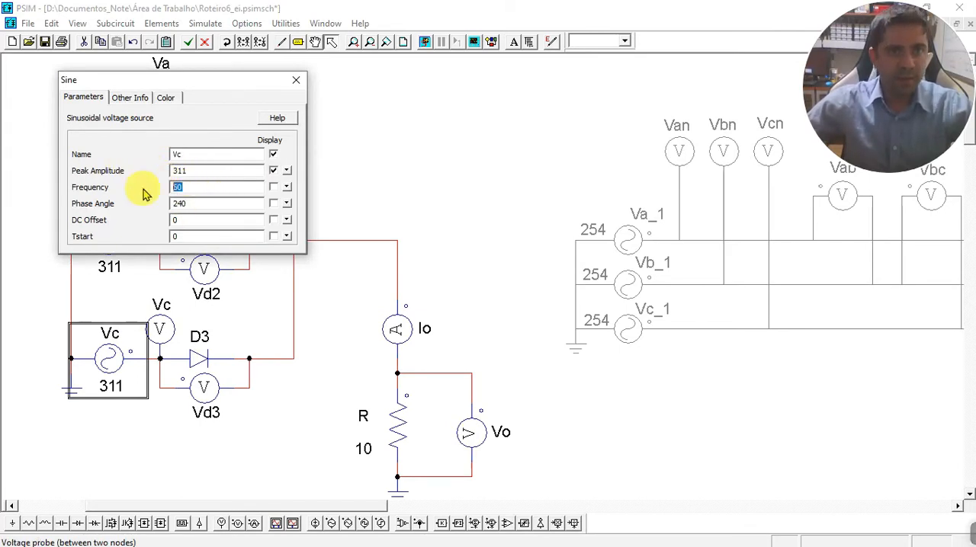
left_click(296, 79)
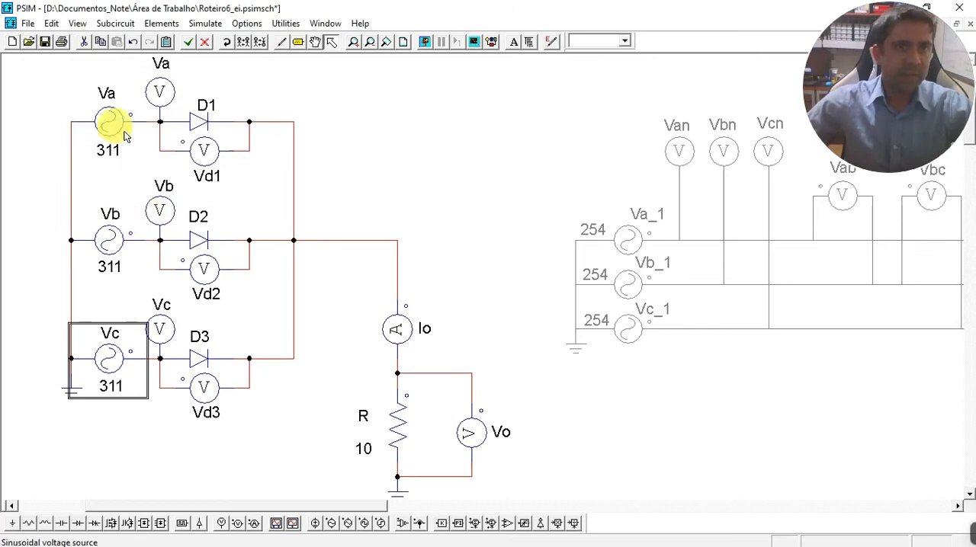
left_click(44, 199)
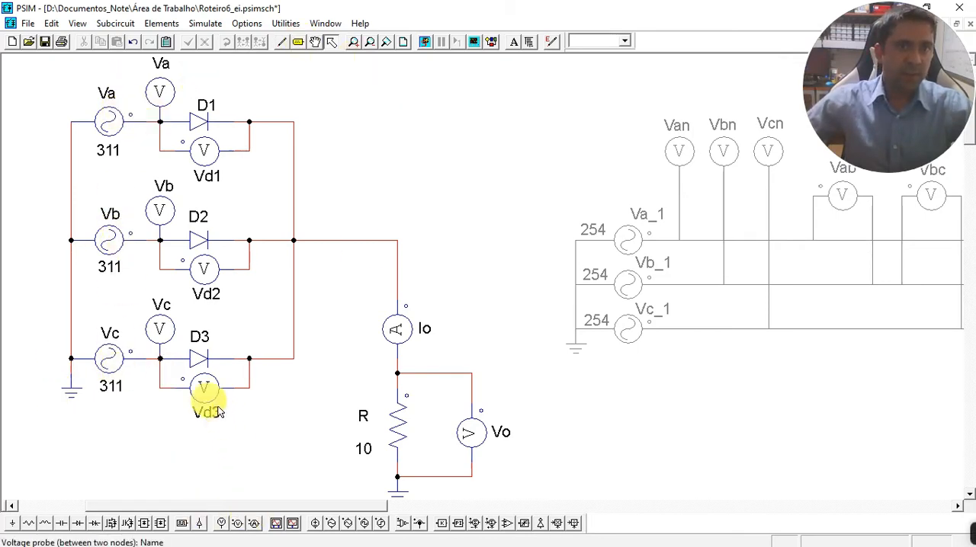
Examine the node-to-ground voltage probes Va, Vb and Vc and their ground reference in the half-wave rectifier.
left_click(160, 92)
left_click(159, 205)
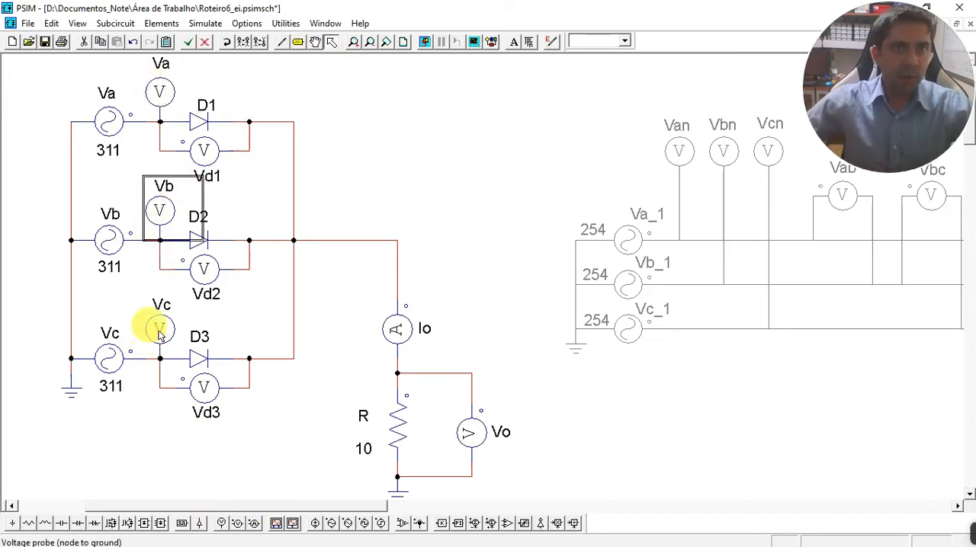
left_click(159, 330)
left_click(159, 105)
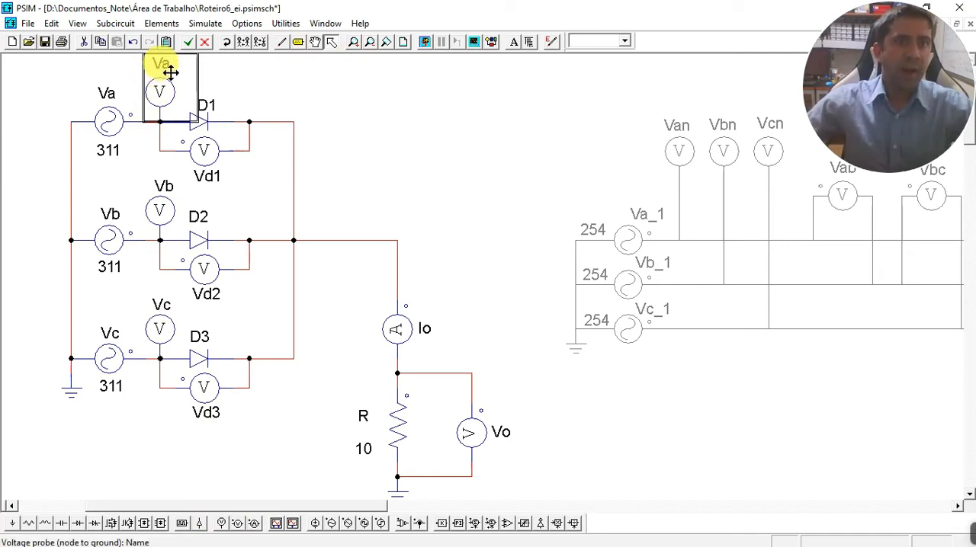
left_click(74, 393)
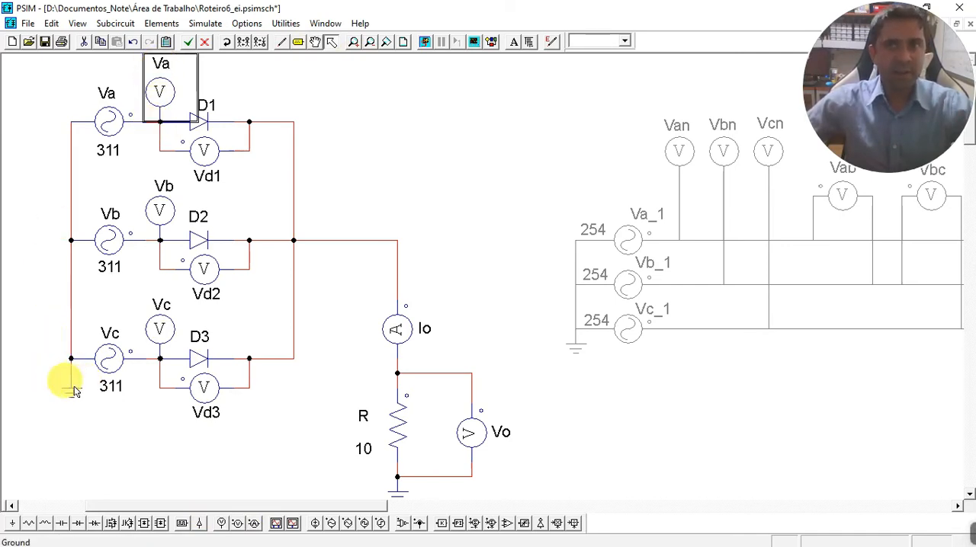
left_click(162, 206)
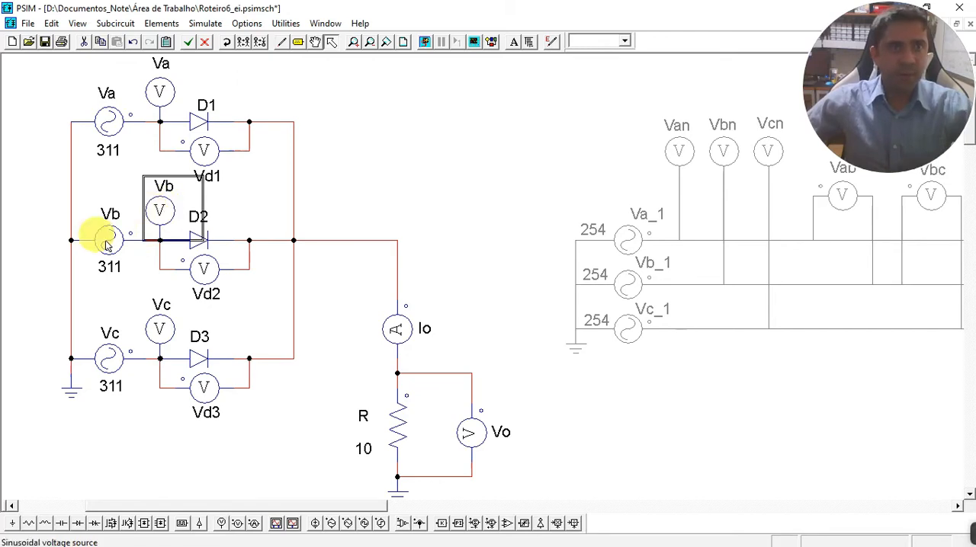
left_click(157, 329)
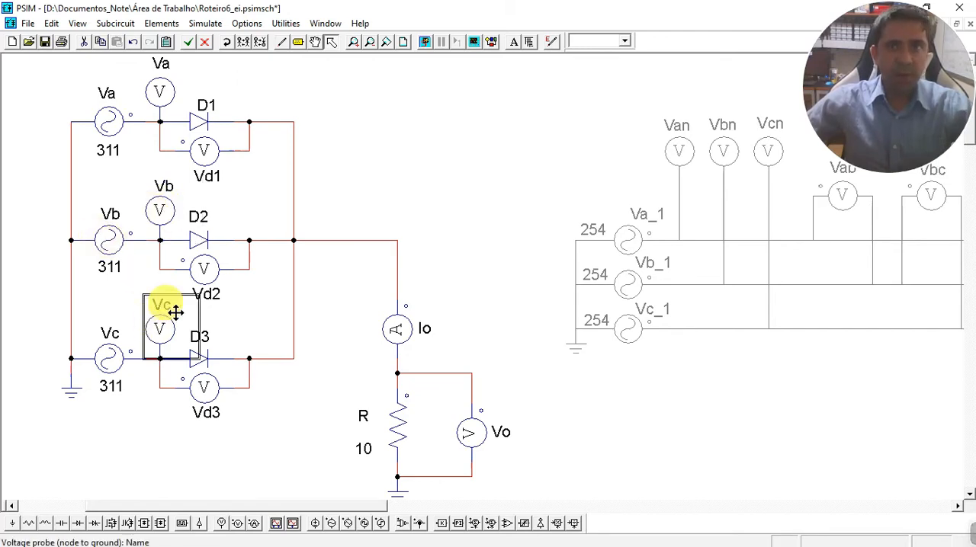
left_click(158, 88)
left_click(157, 215)
left_click(156, 326)
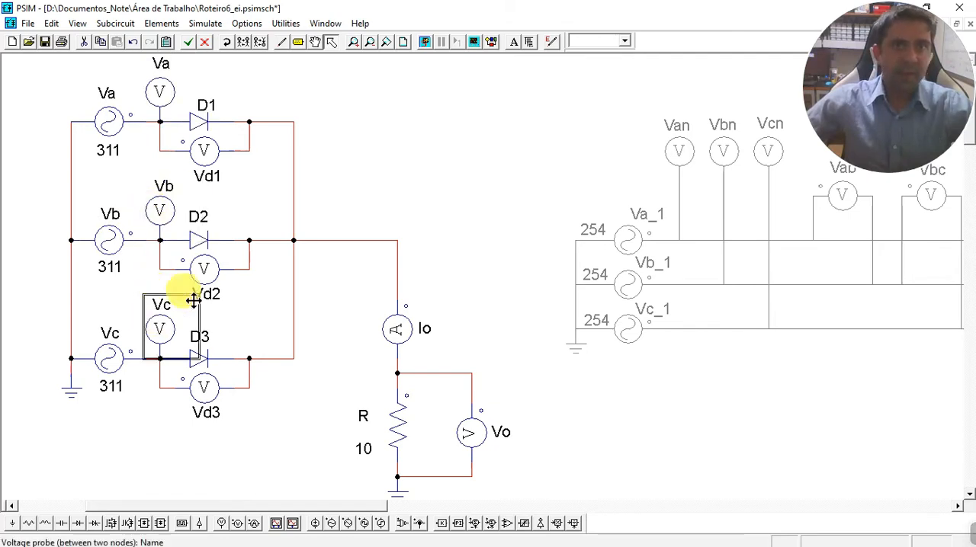
left_click(436, 144)
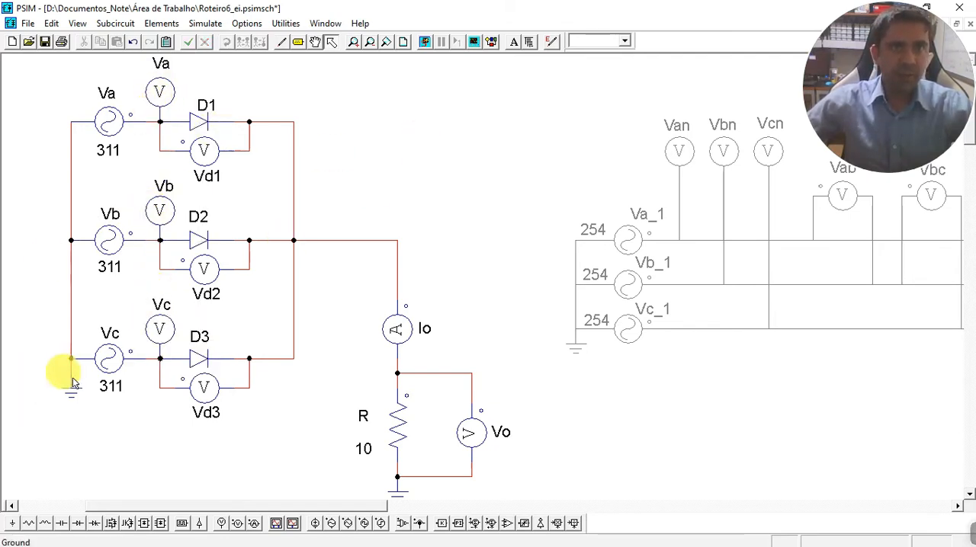
Examine diodes D1, D2 and D3 and the voltage probes Vd1, Vd2 and Vd3 connected across them.
left_click(200, 120)
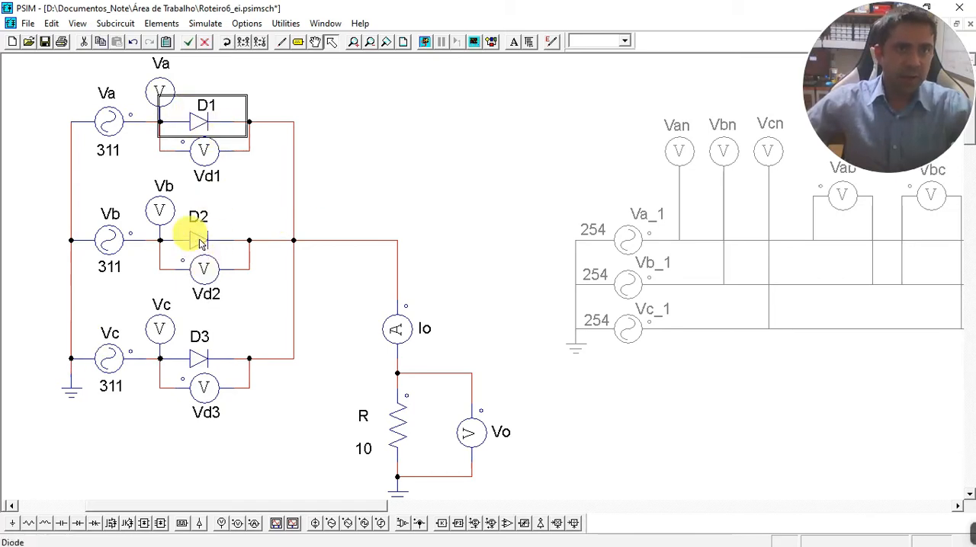
left_click(200, 241)
left_click(201, 356)
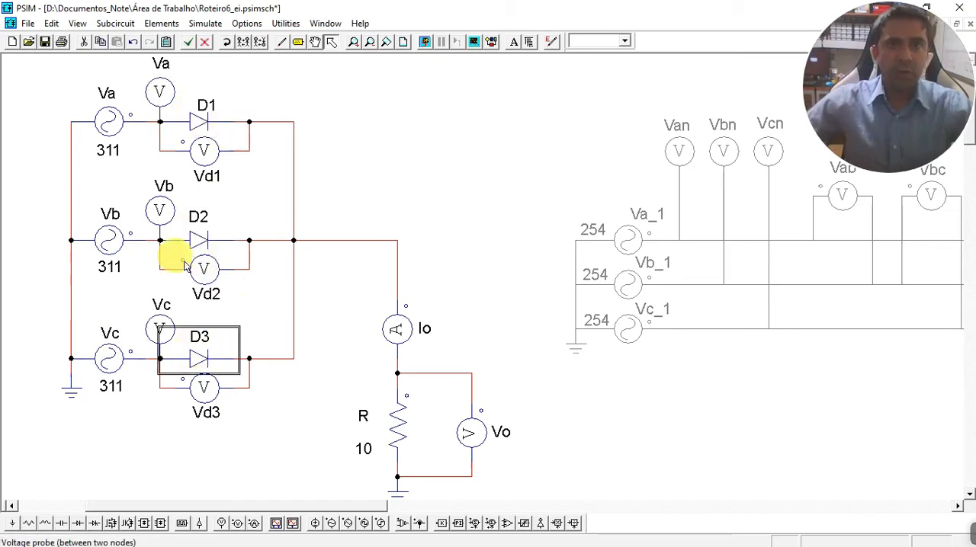
left_click(250, 154)
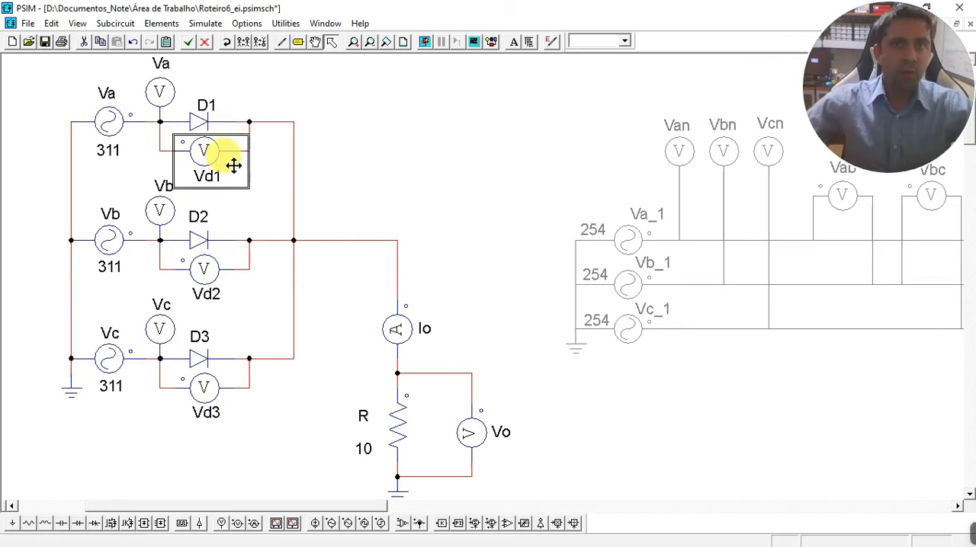
left_click(205, 274)
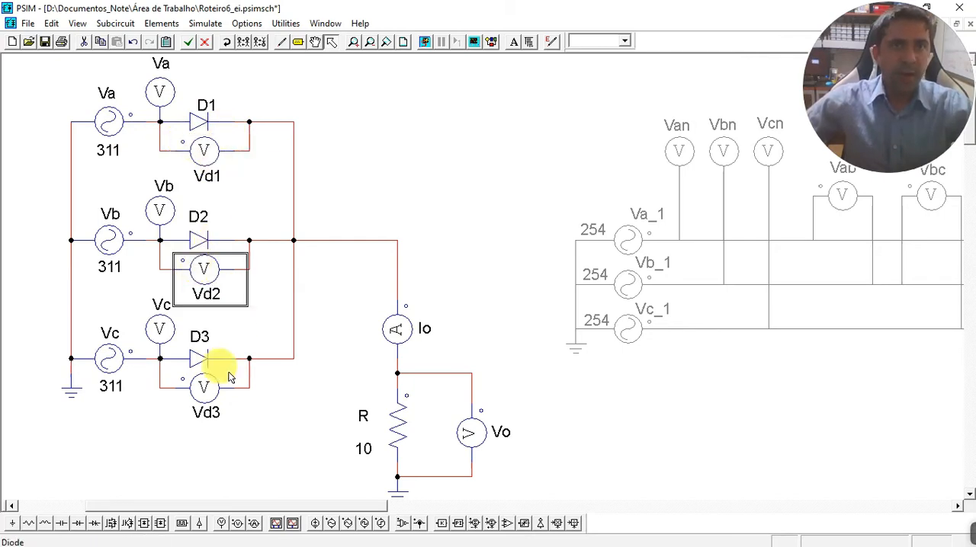
left_click(201, 385)
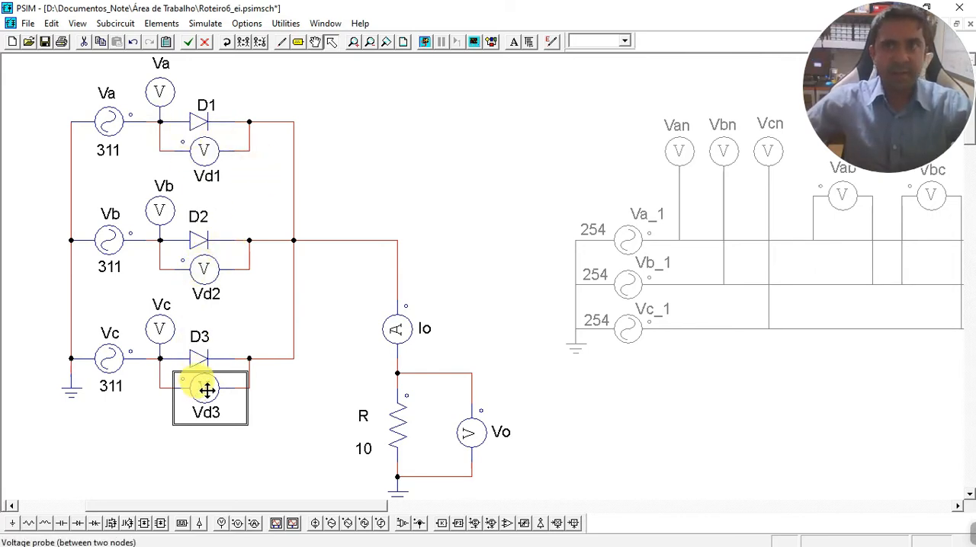
Examine the load resistor R, its voltage probe Vo and the output current probe Io.
left_click(391, 412)
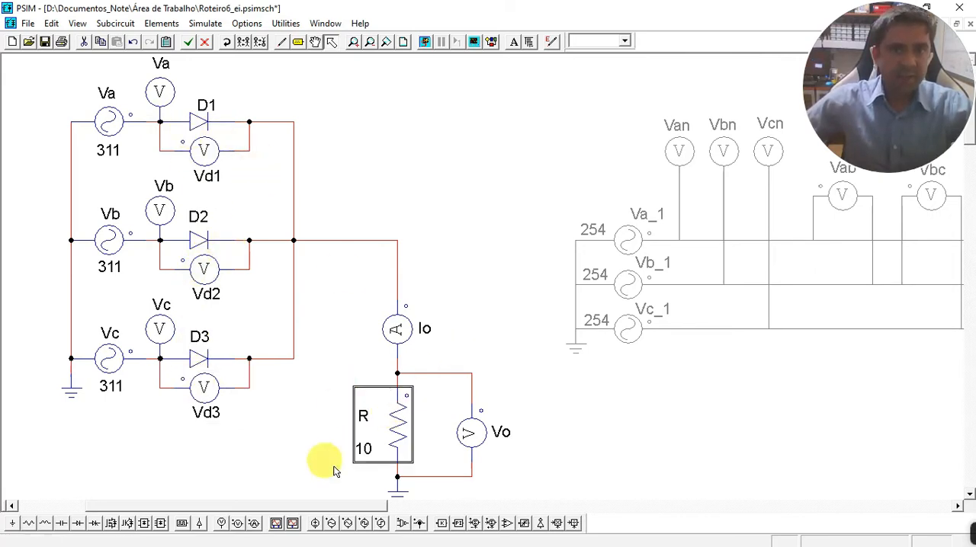
scroll(364, 406, "down", 3)
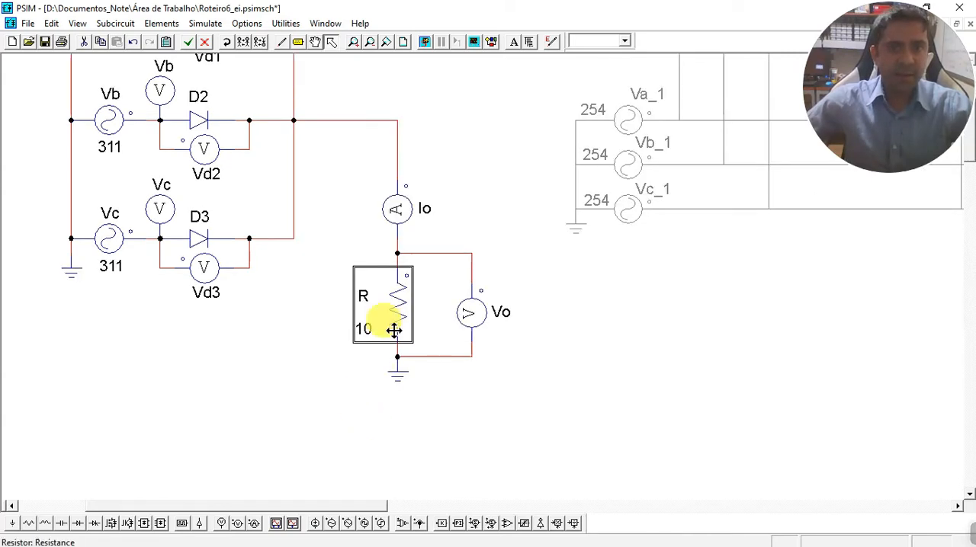
left_click(465, 312)
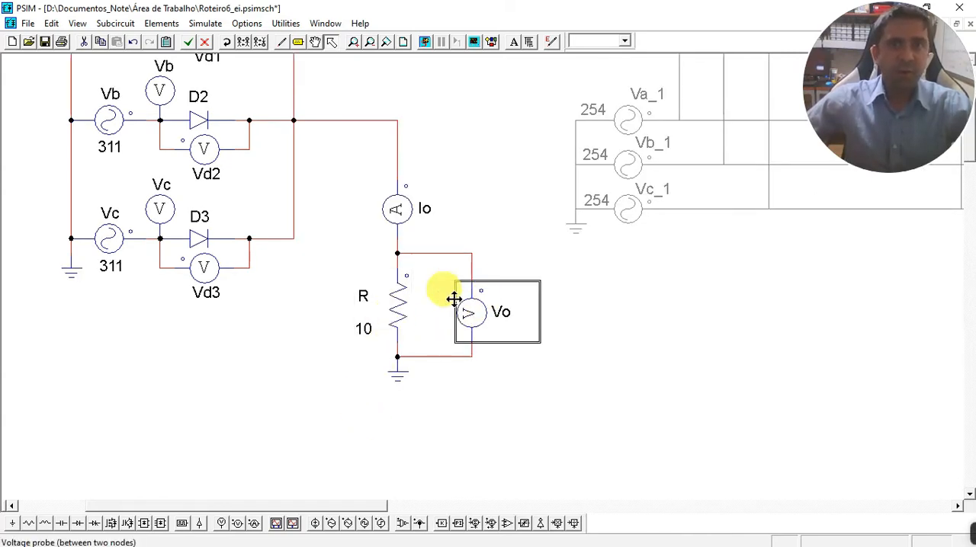
left_click(398, 211)
Check the time step and total time in the schematic's simulation control settings.
scroll(320, 321, "up", 3)
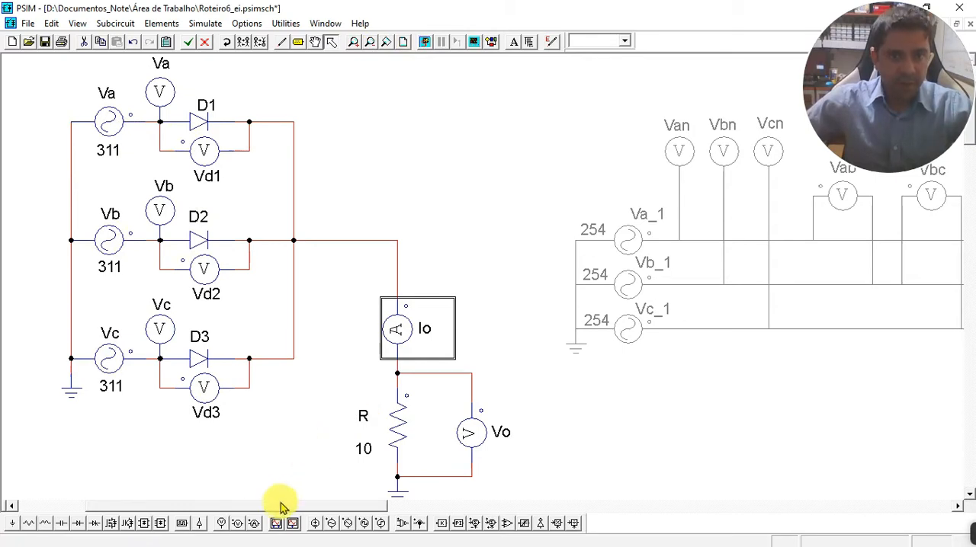
left_click_drag(279, 506, 208, 507)
scroll(198, 57, "up", 3)
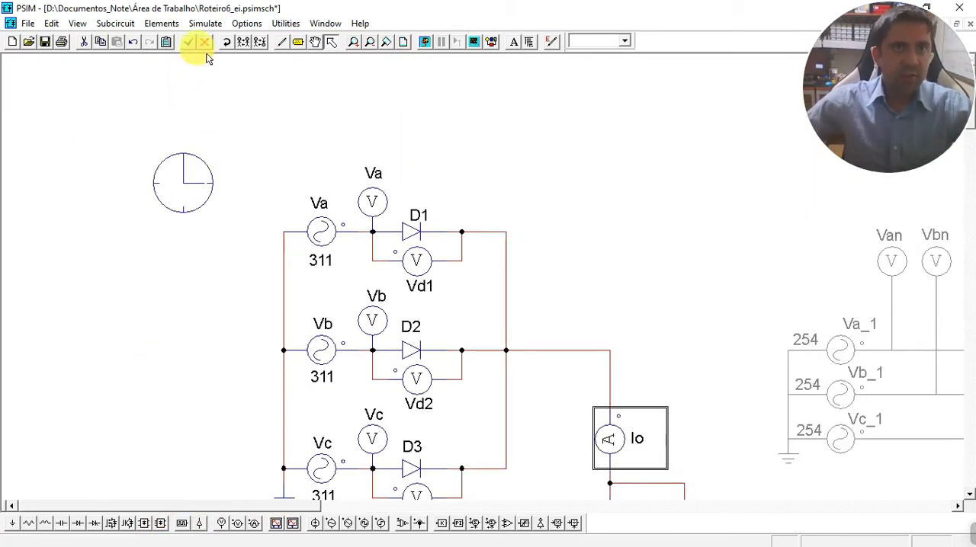
left_click(204, 23)
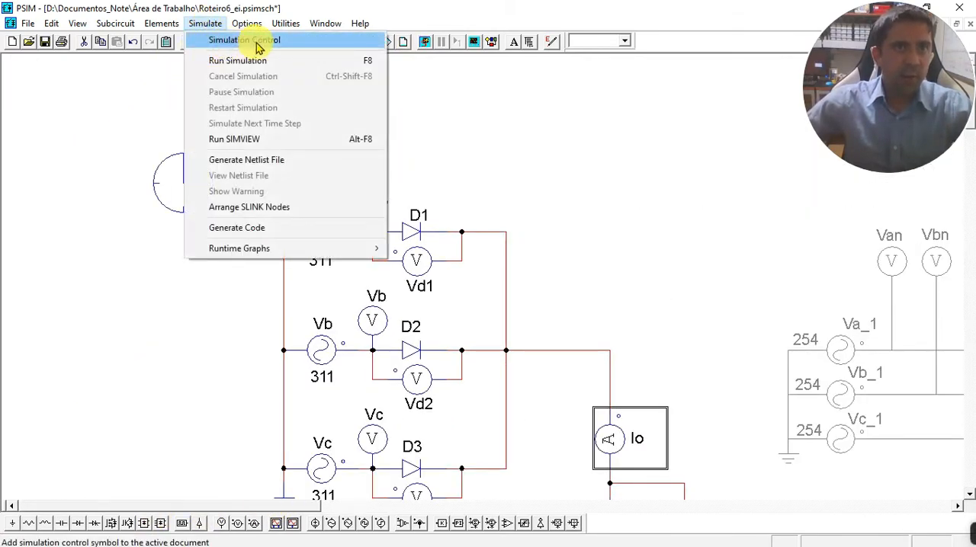
left_click(91, 190)
double_click(181, 190)
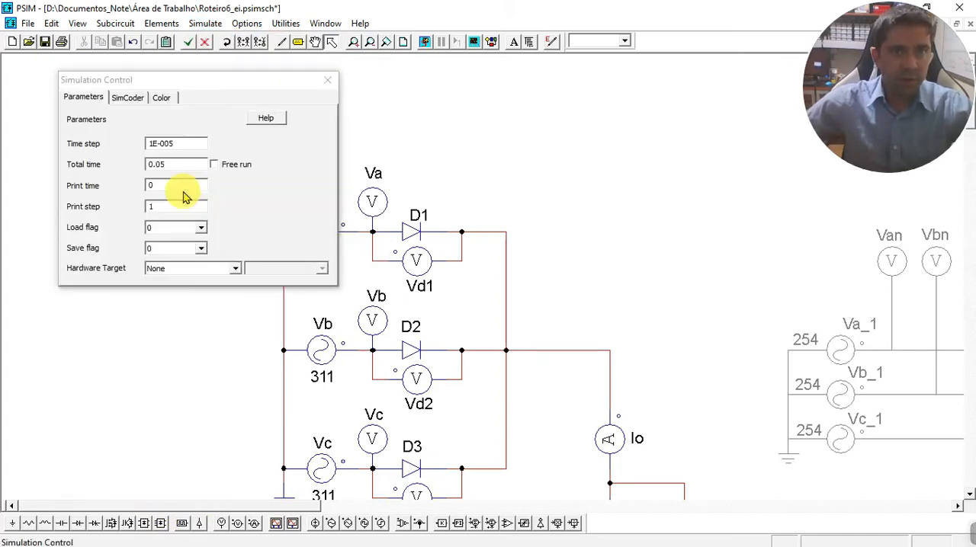
double_click(183, 144)
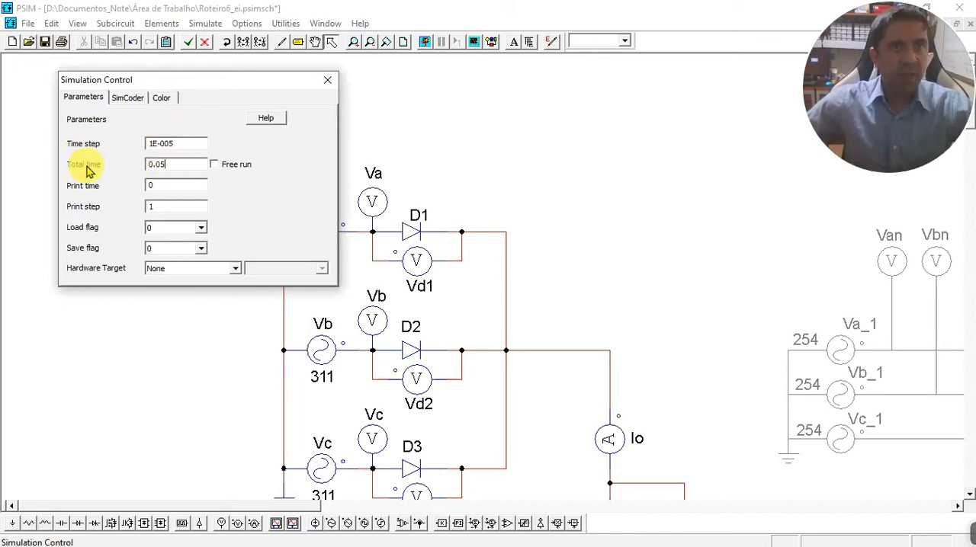
double_click(183, 164)
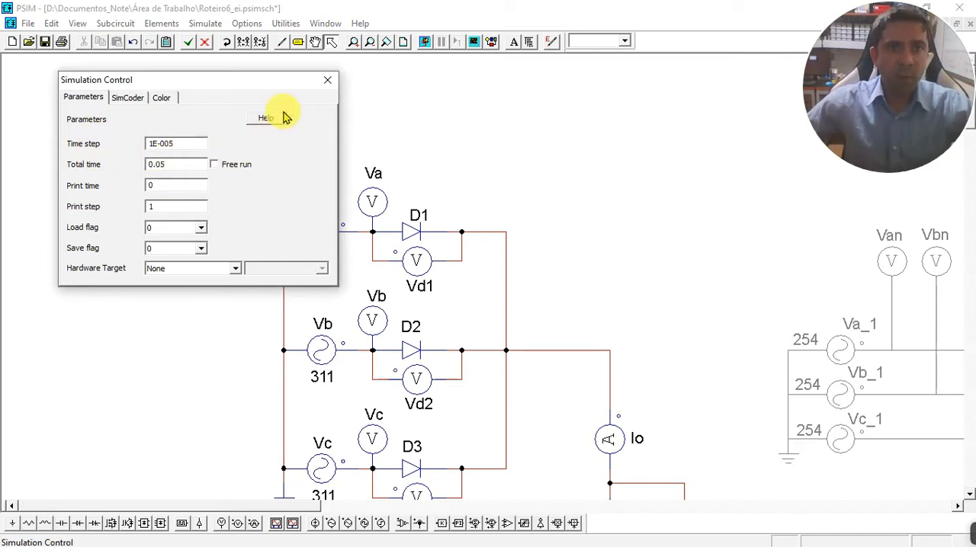
left_click(327, 79)
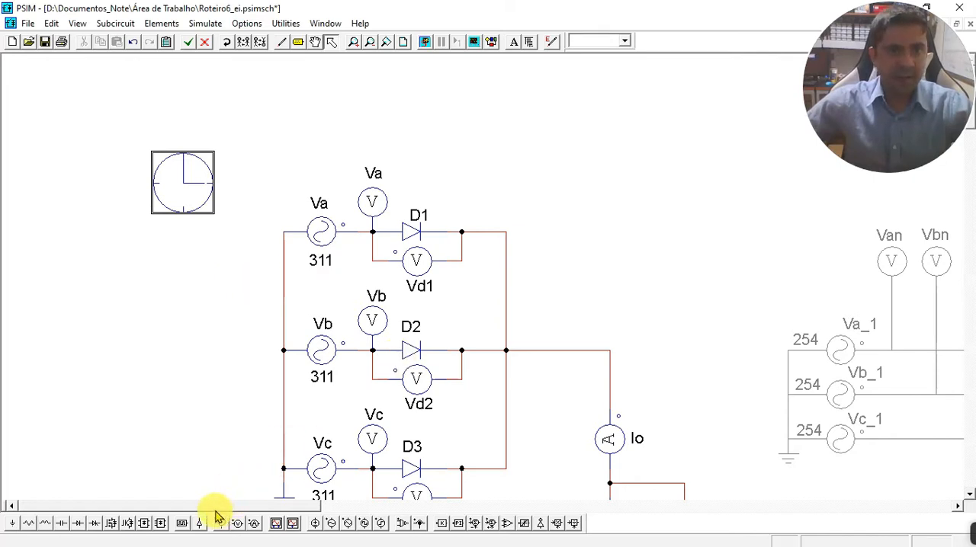
Run the simulation of the three-phase half-wave rectifier.
left_click_drag(212, 511, 270, 501)
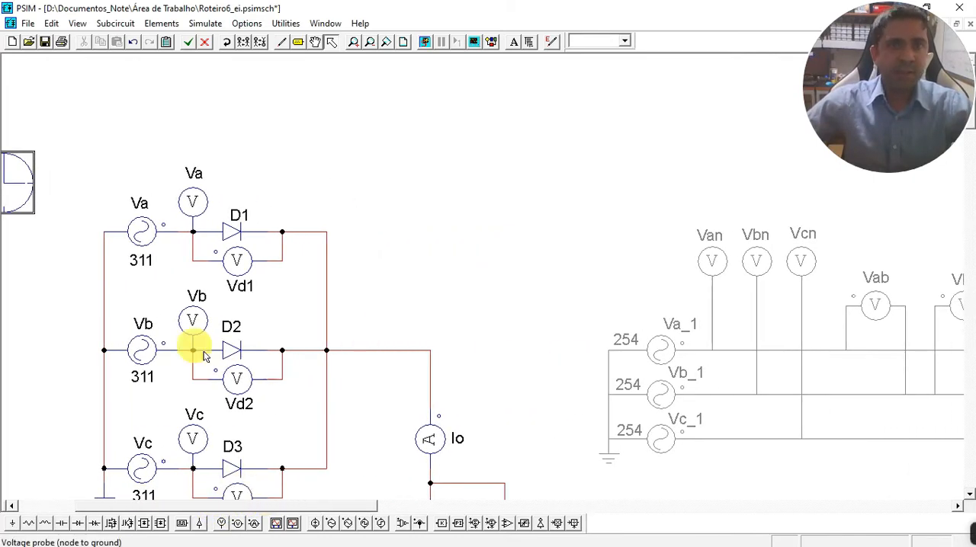
scroll(244, 317, "down", 3)
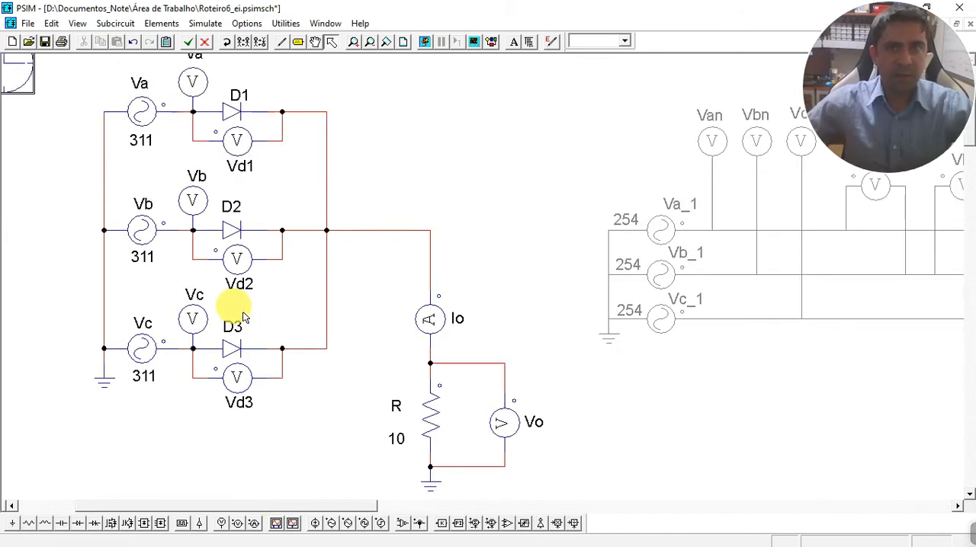
left_click(424, 44)
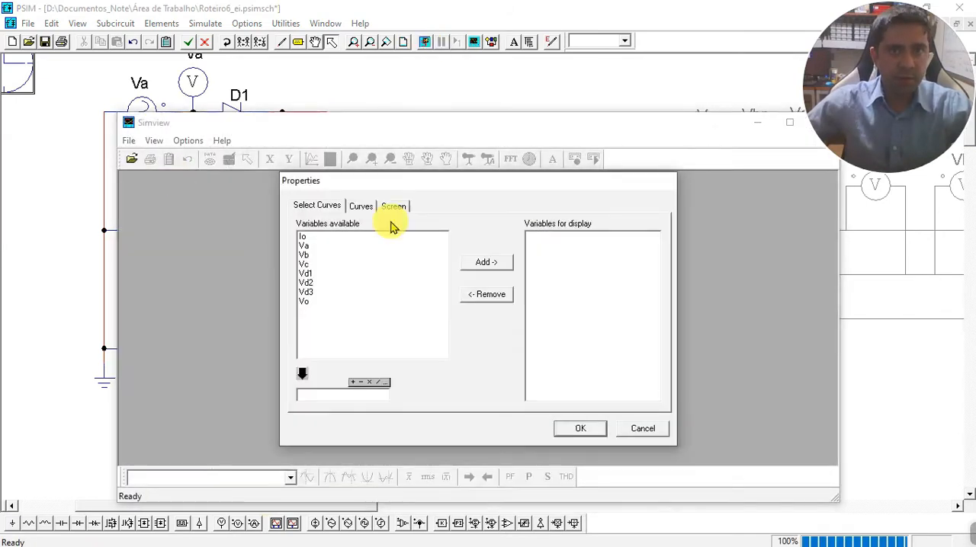
Plot the Va, Vb and Vc curves in Simview and maximize both the program and its graph window.
left_click(311, 246)
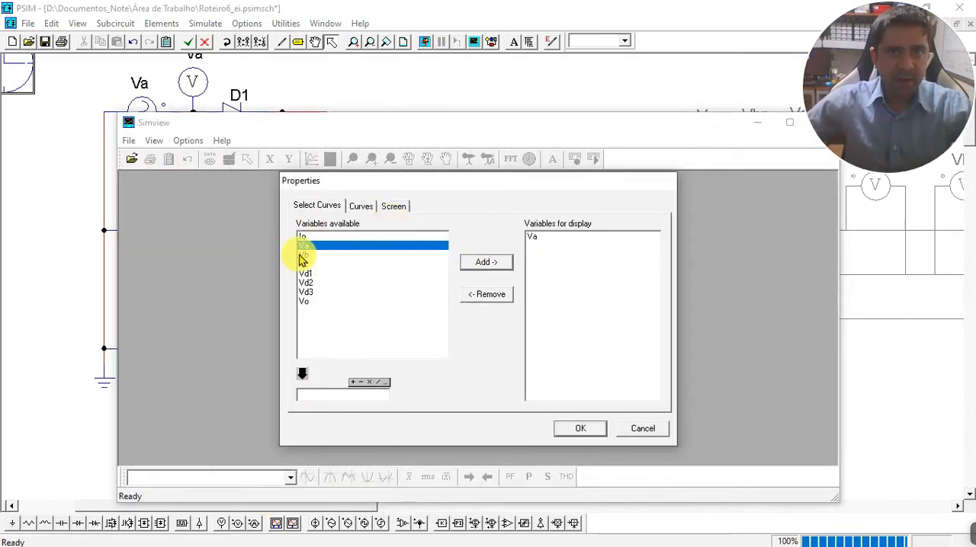
left_click(304, 255)
left_click(486, 262)
left_click(305, 265)
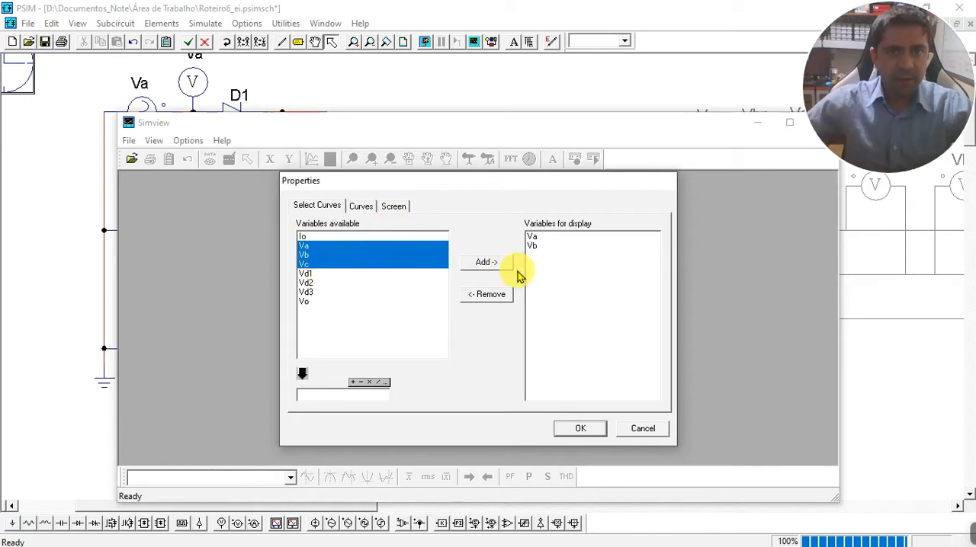
left_click(484, 263)
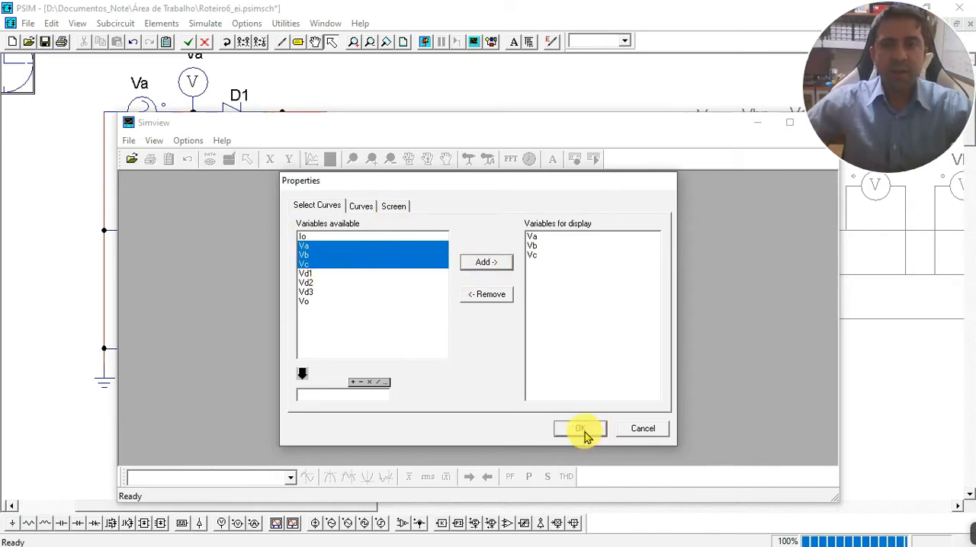
left_click(581, 429)
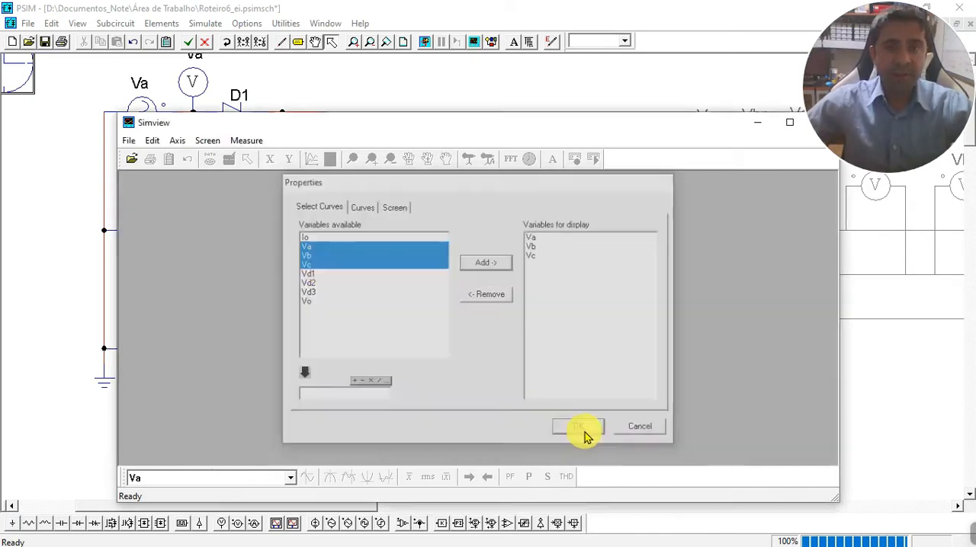
double_click(625, 127)
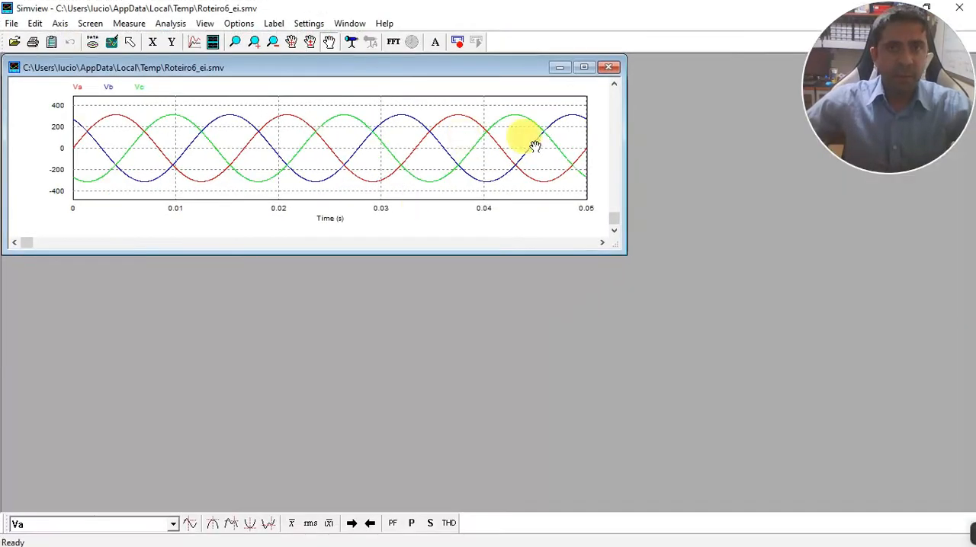
left_click(584, 67)
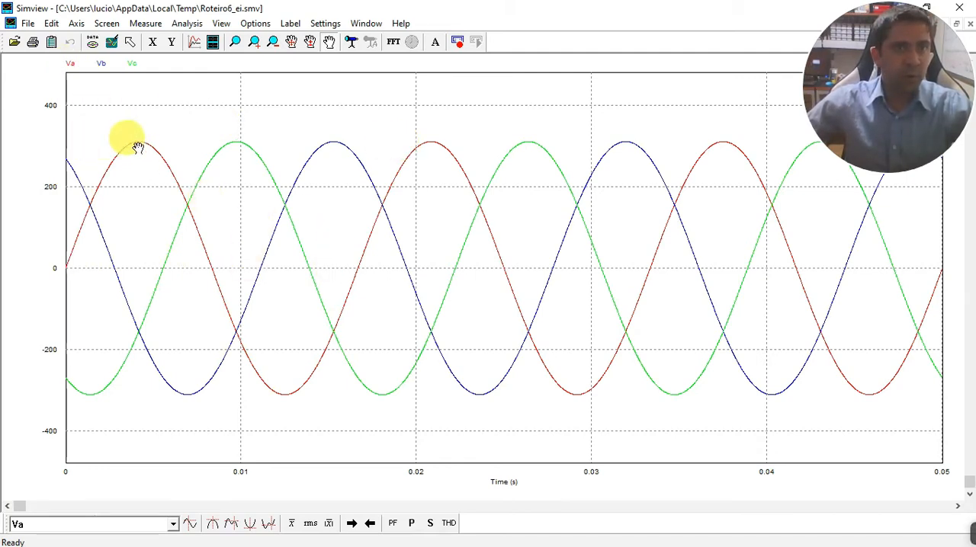
Measure the maximum value of the Va curve and of the Vb curve on the waveform graph.
left_click(213, 525)
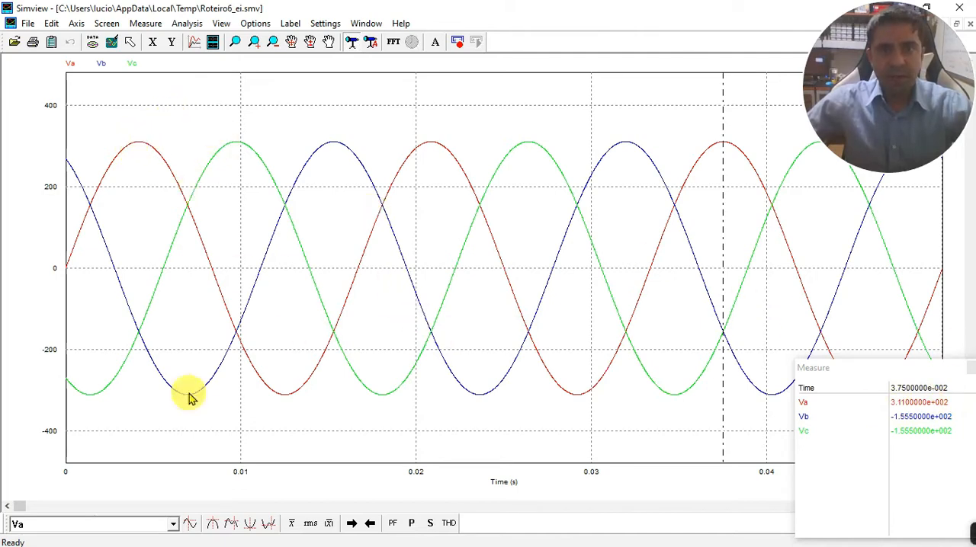
left_click(87, 526)
left_click(47, 500)
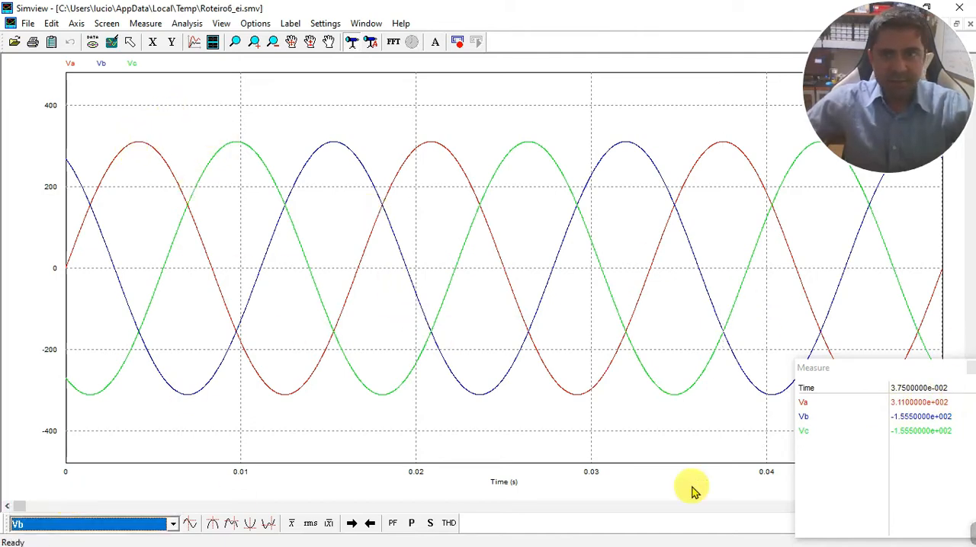
left_click(72, 195)
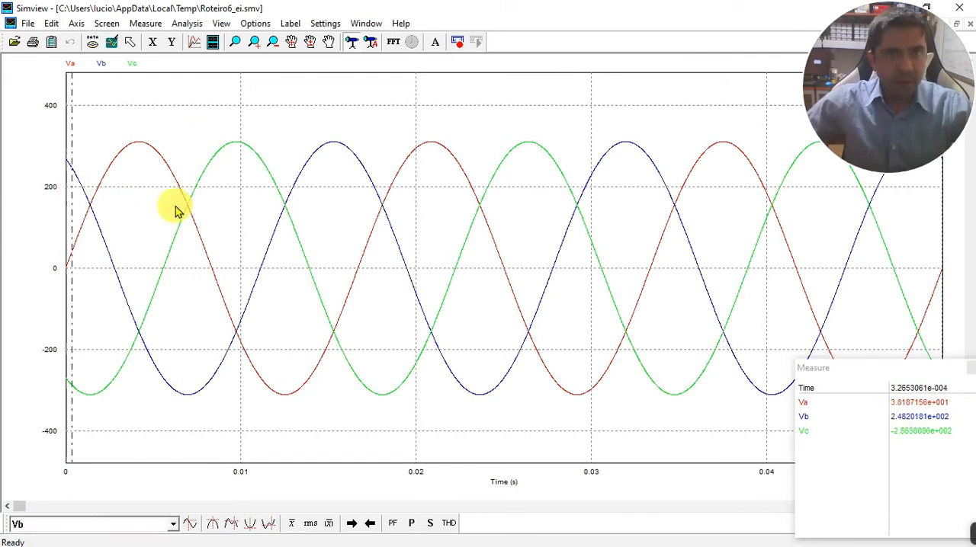
left_click(214, 528)
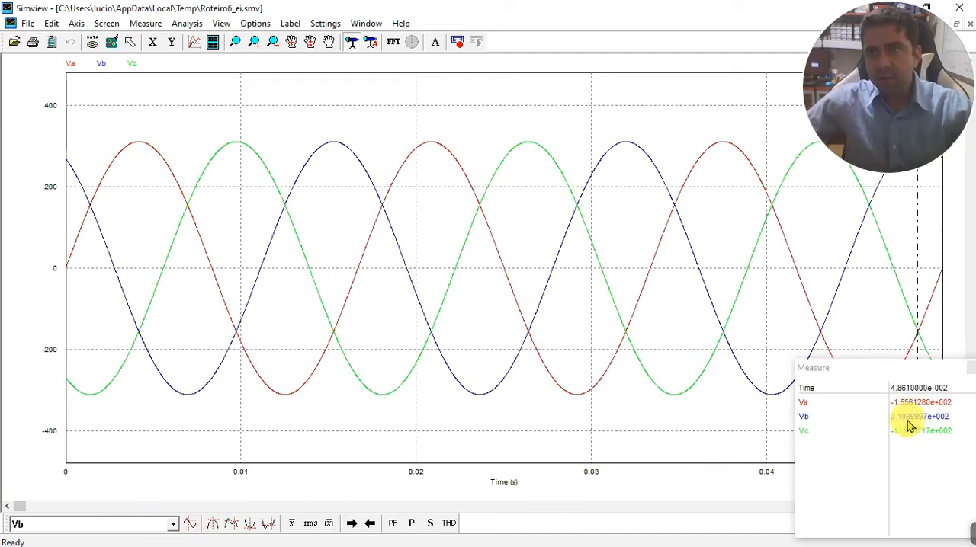
Measure the maximum value of the Vc curve on the waveform graph.
left_click(173, 526)
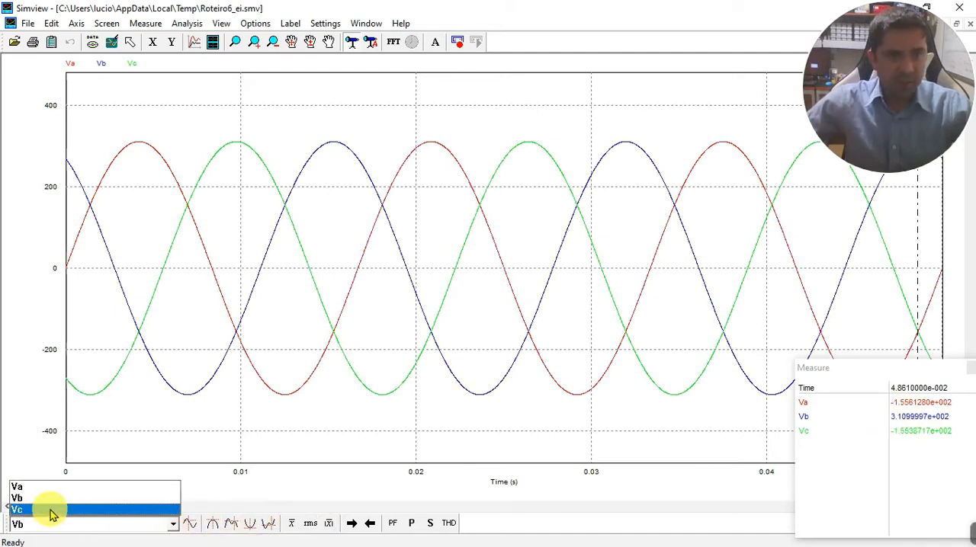
left_click(46, 510)
left_click(213, 526)
left_click(214, 526)
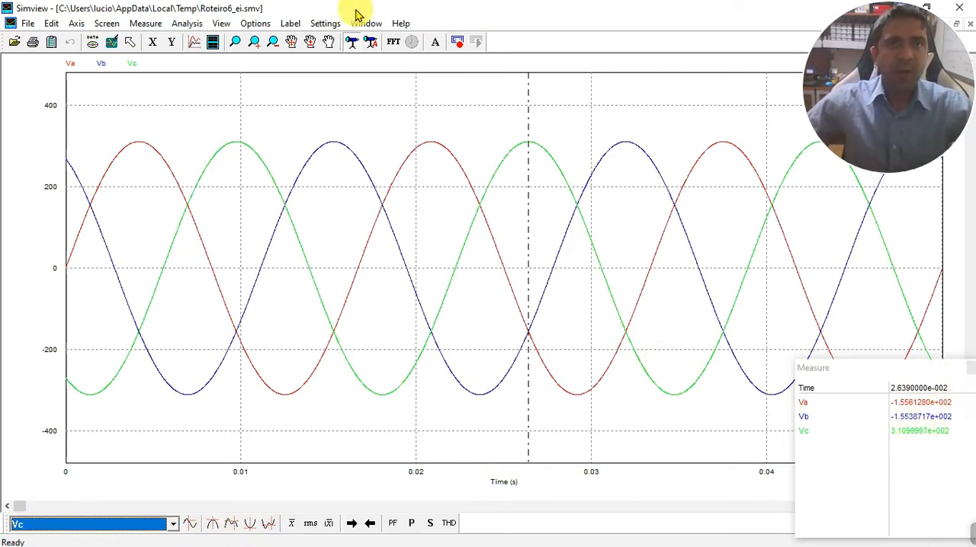
Add a second graph screen below the source voltages showing the Vo and Io curves.
left_click(212, 44)
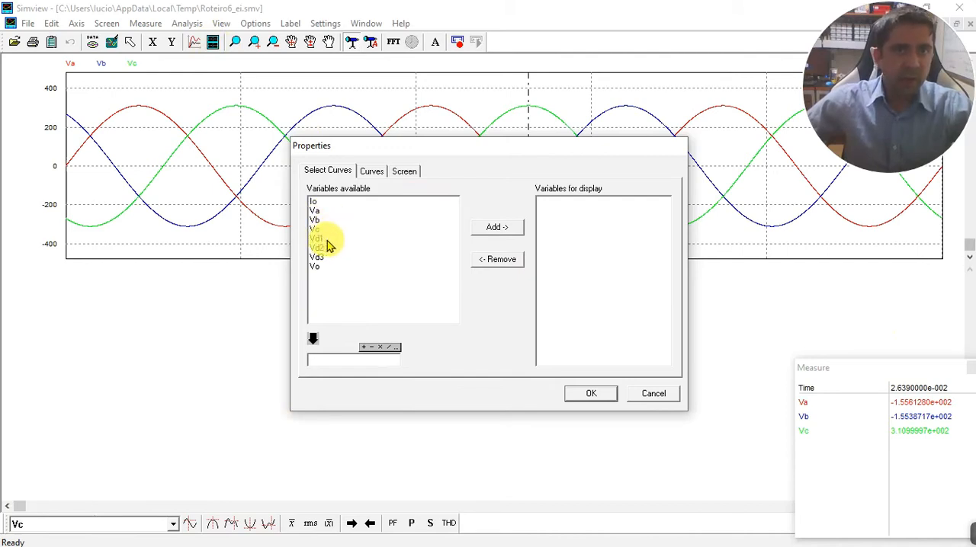
left_click(315, 267)
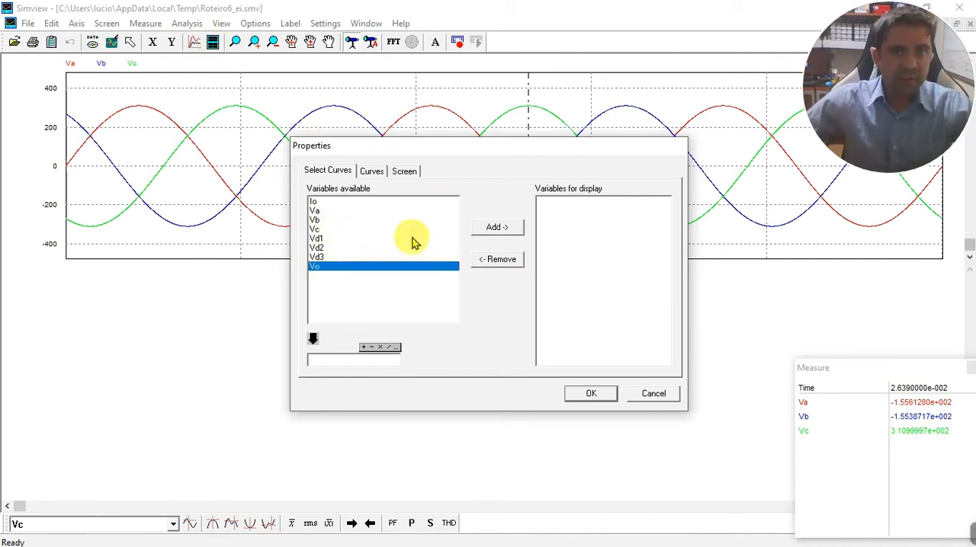
left_click(488, 228)
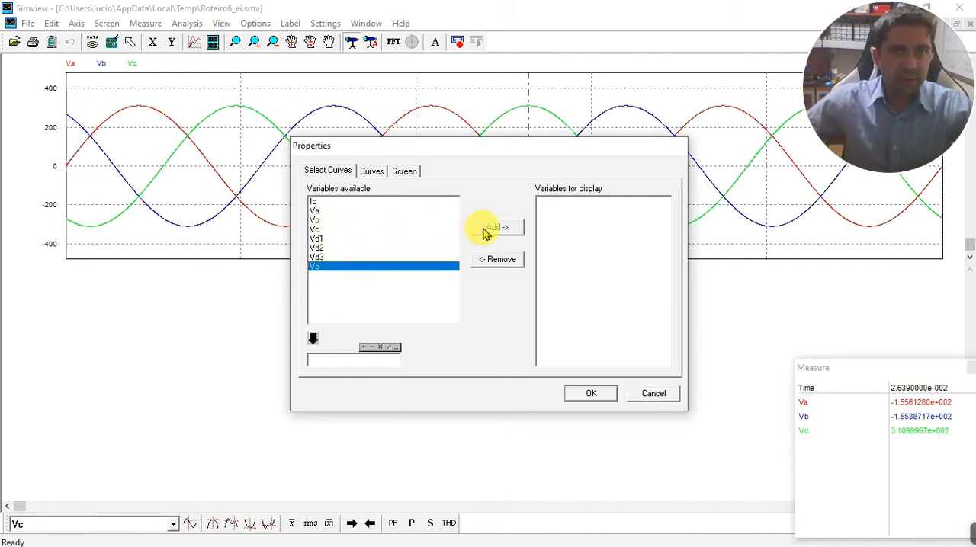
left_click(313, 202)
left_click(494, 229)
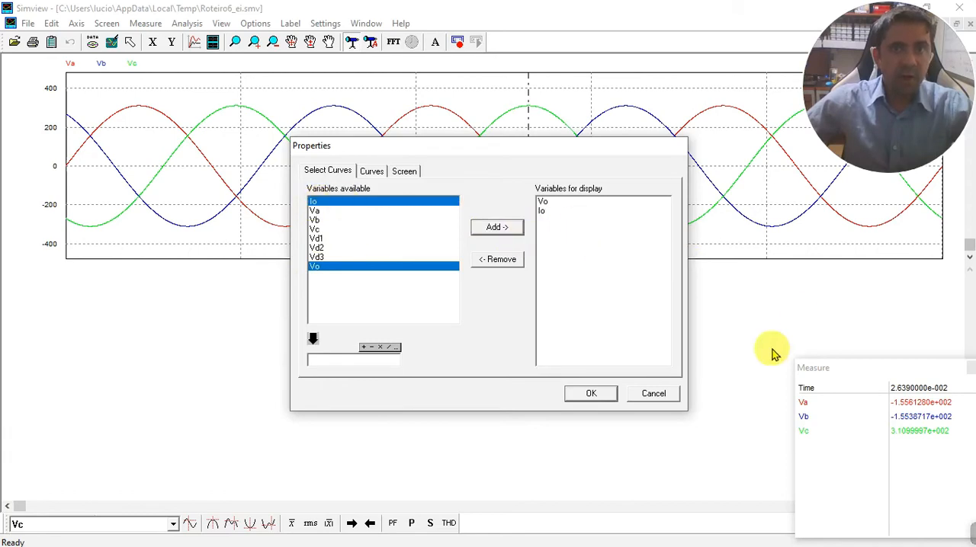
left_click(601, 394)
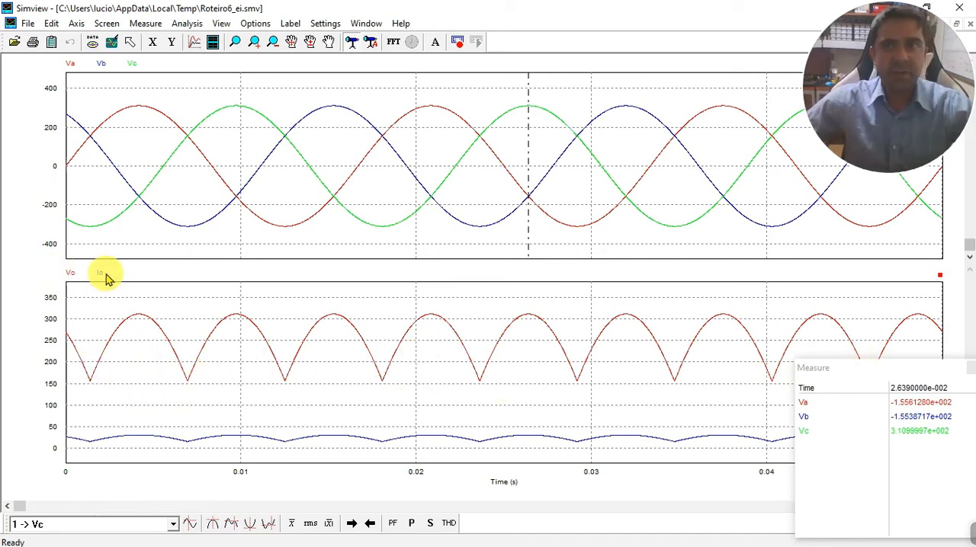
Close the waveform viewer and rerun the simulation of the rectifier with its resistive load R from the schematic.
left_click(967, 9)
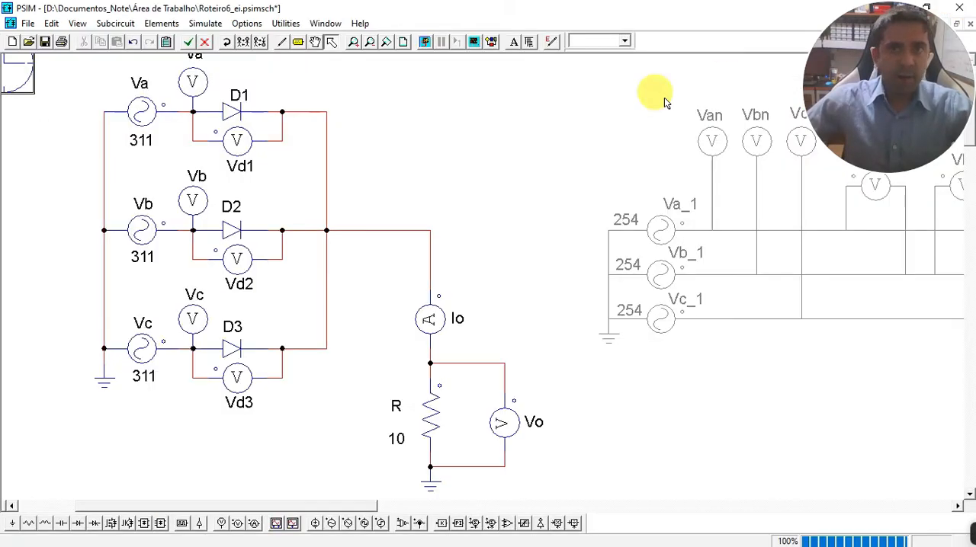
left_click(431, 423)
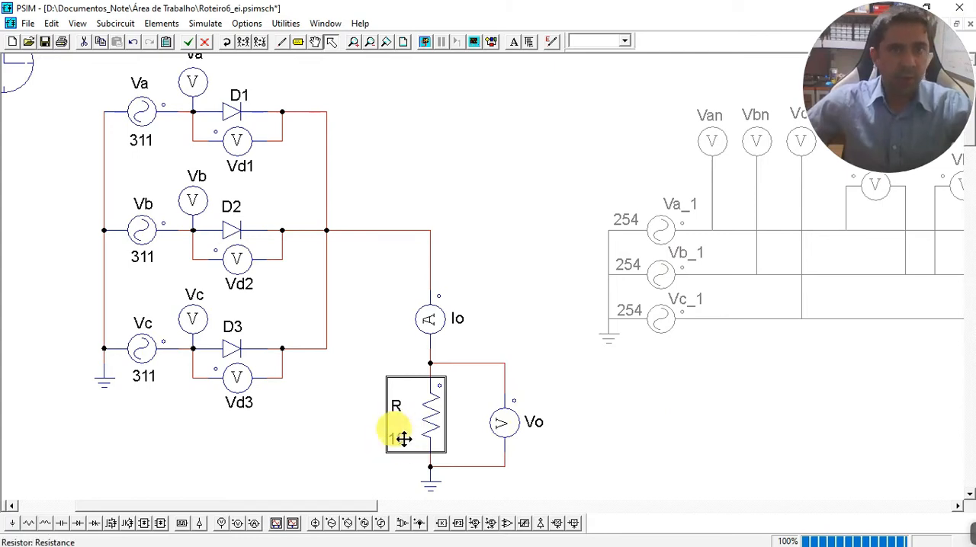
left_click(424, 43)
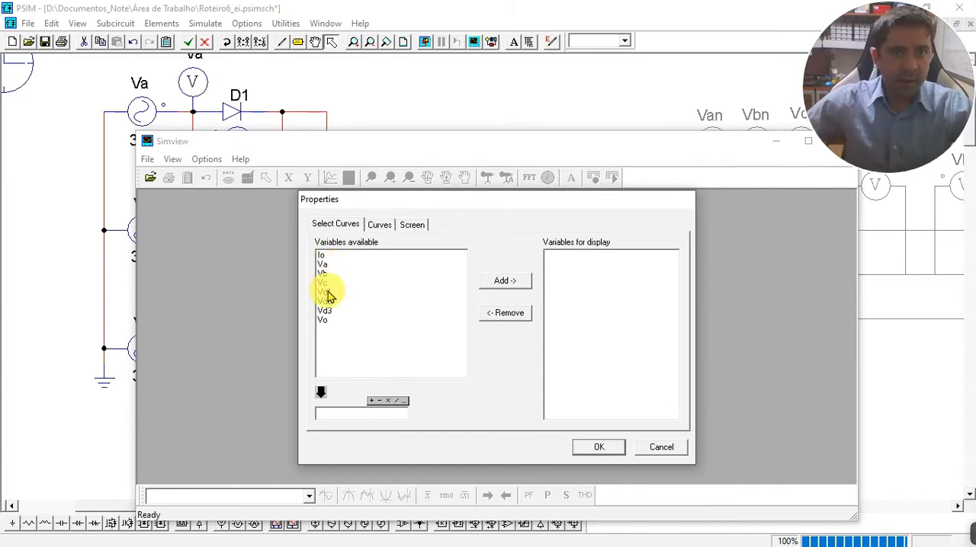
Plot the load voltage Vo and load current Io curves from the new simulation results.
left_click(324, 320)
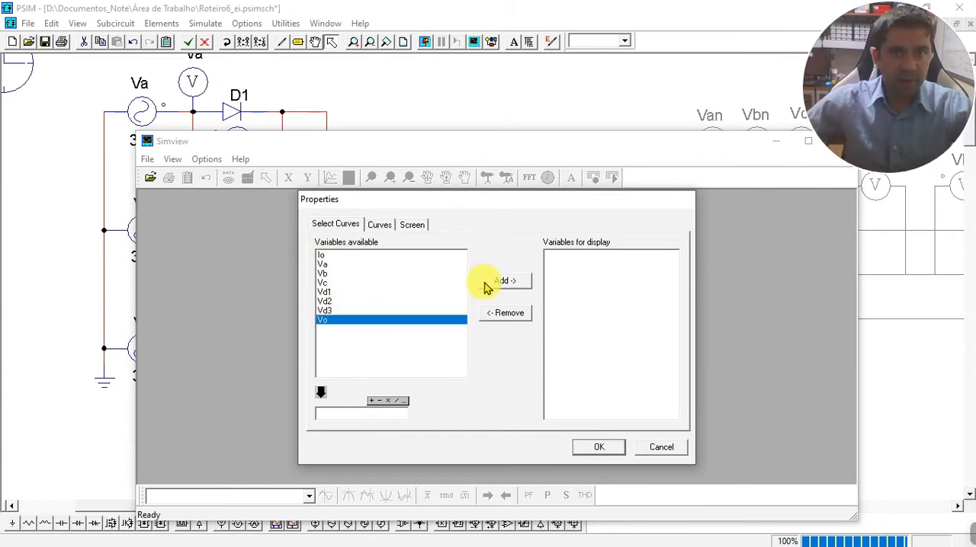
left_click(503, 281)
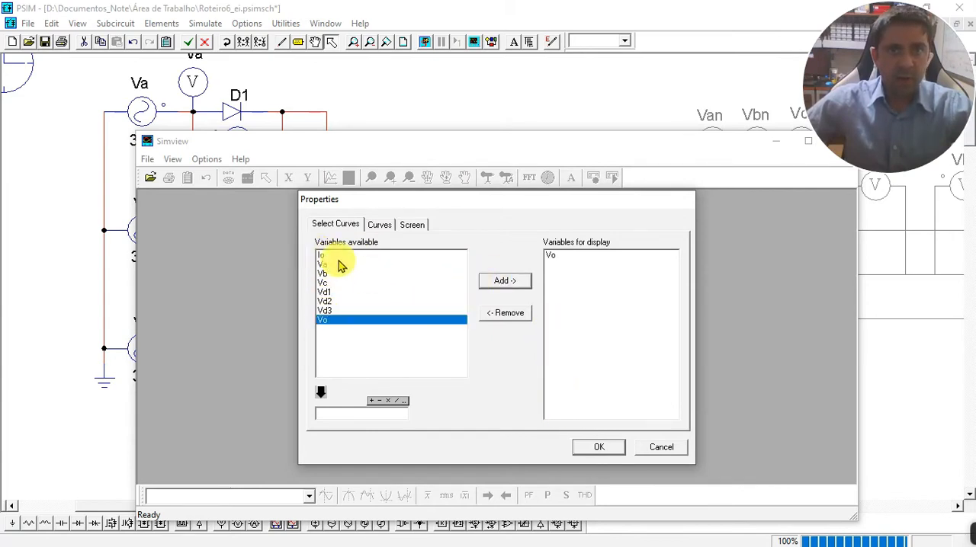
left_click(334, 255)
left_click(503, 281)
left_click(599, 448)
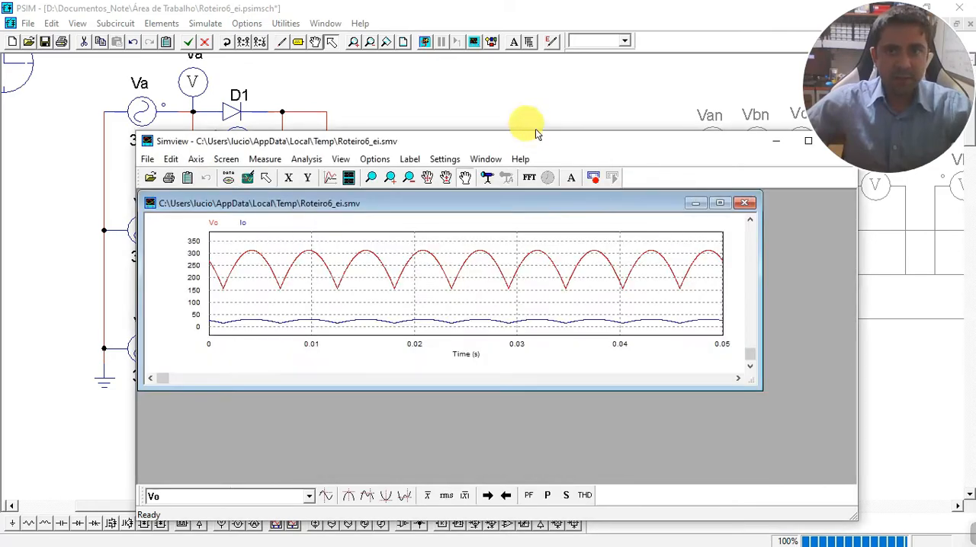
Maximize the Simview program and graph windows and measure the maximum value of the Vo curve.
double_click(535, 129)
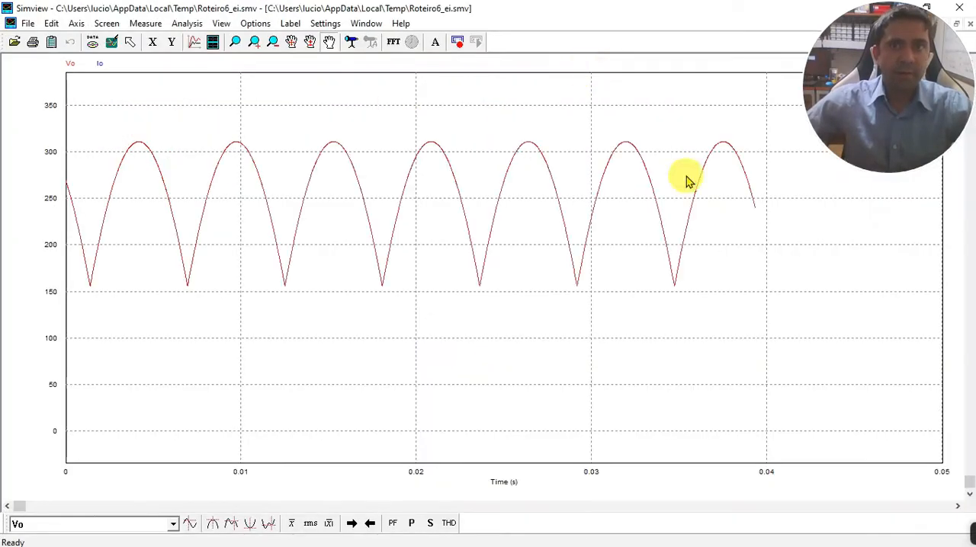
left_click(584, 67)
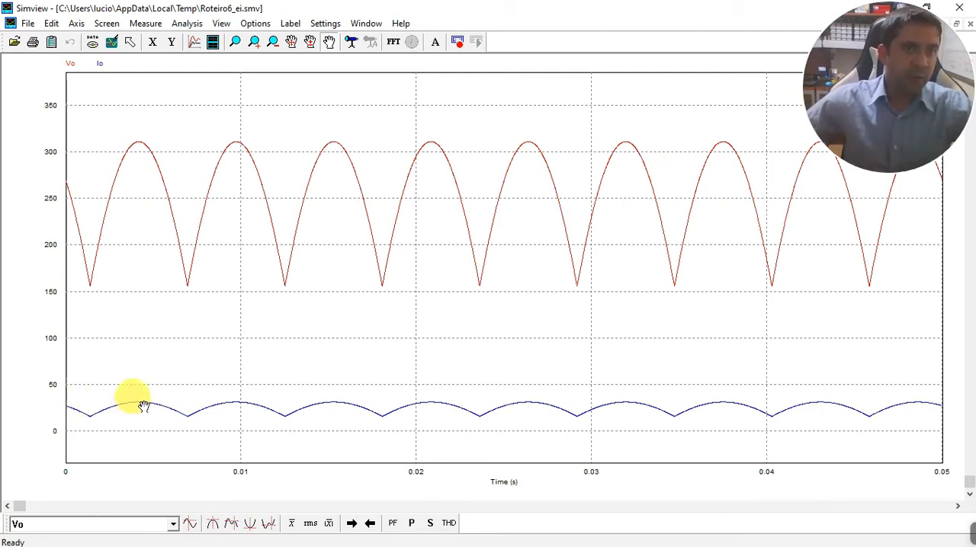
left_click(213, 524)
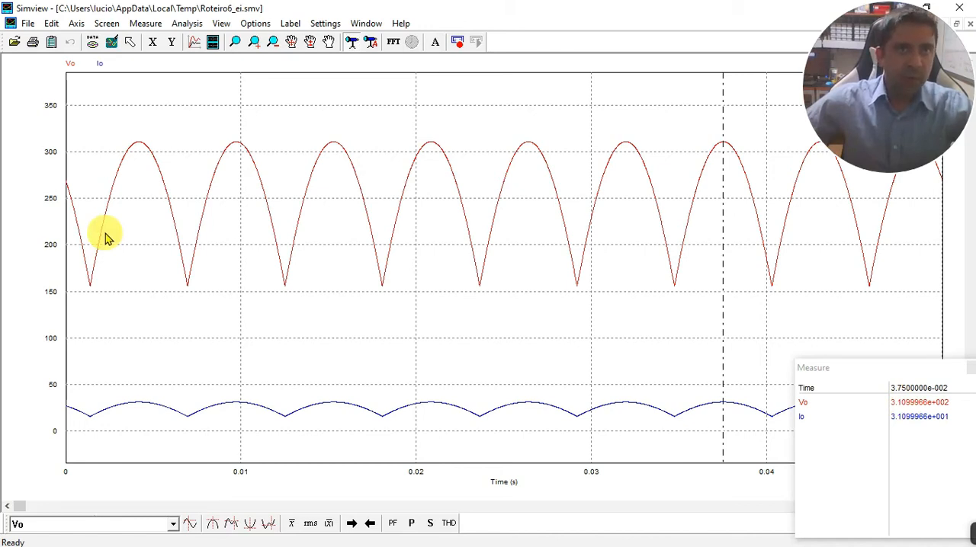
Add a second graph screen below the Vo and Io plot showing the Va, Vb and Vc curves.
left_click(213, 41)
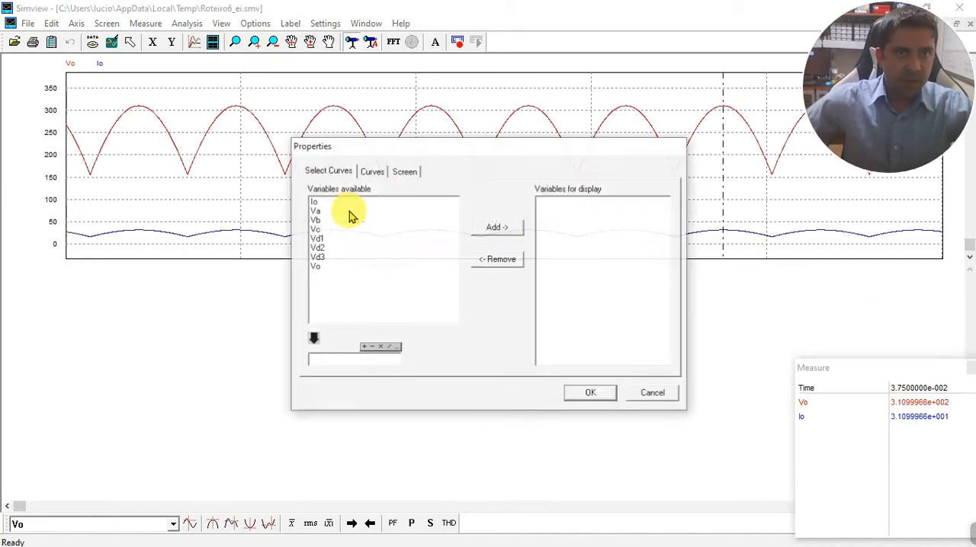
left_click(327, 212)
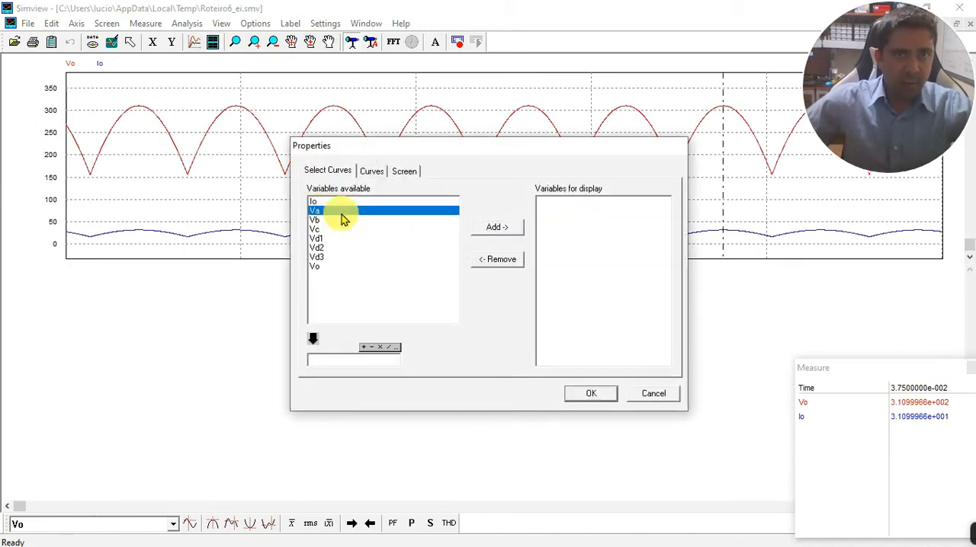
left_click(491, 228)
left_click(329, 220, "shift")
left_click(492, 228)
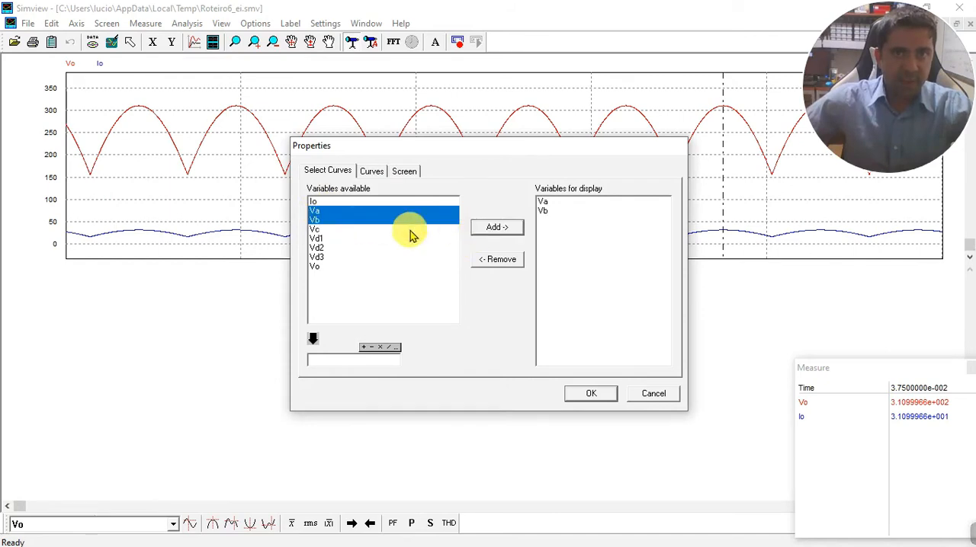
left_click(315, 229, "shift")
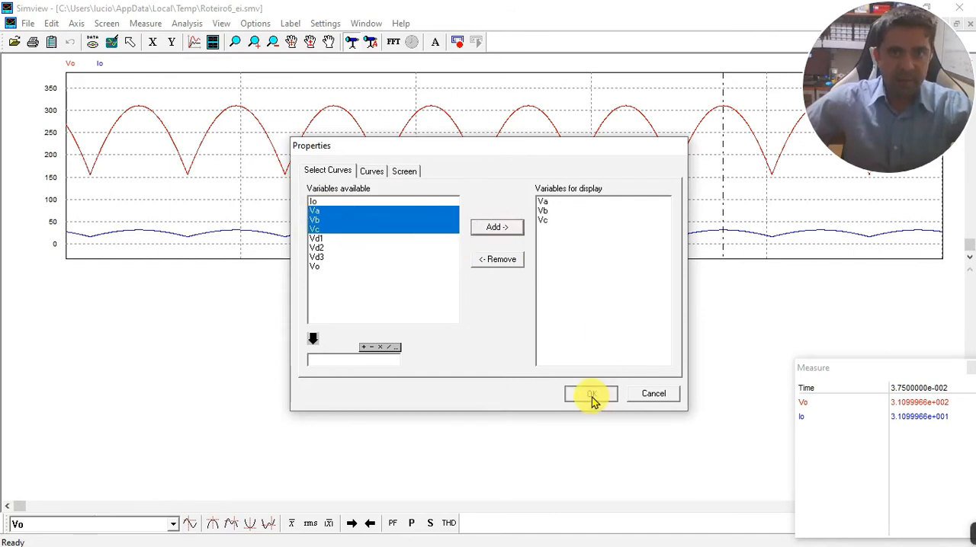
left_click(591, 395)
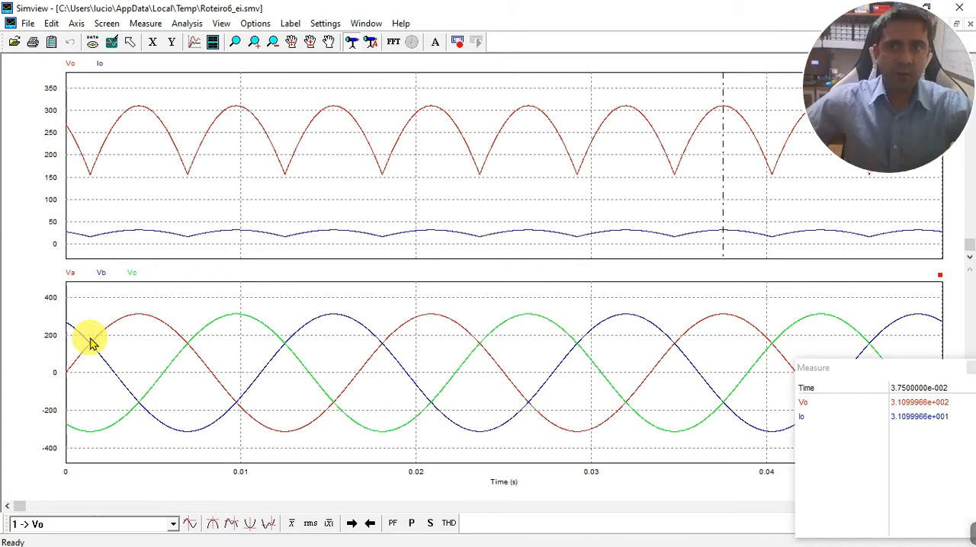
Restore the Simview window to a smaller size and move it aside to examine the rectifier schematic.
double_click(529, 8)
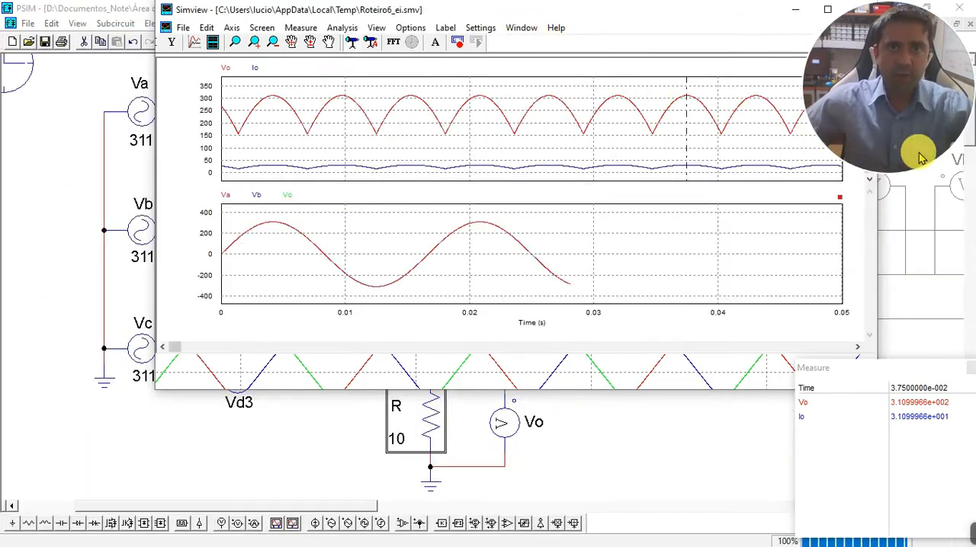
left_click_drag(657, 148, 975, 148)
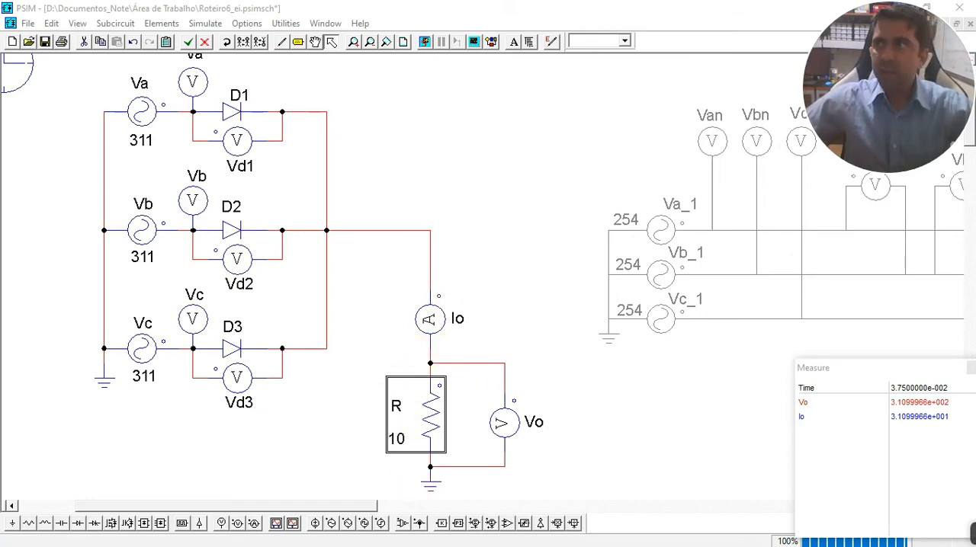
Bring the Simview window back maximized and measure the Vo maximum together with the source voltages at that instant.
left_click_drag(965, 102, 625, 151)
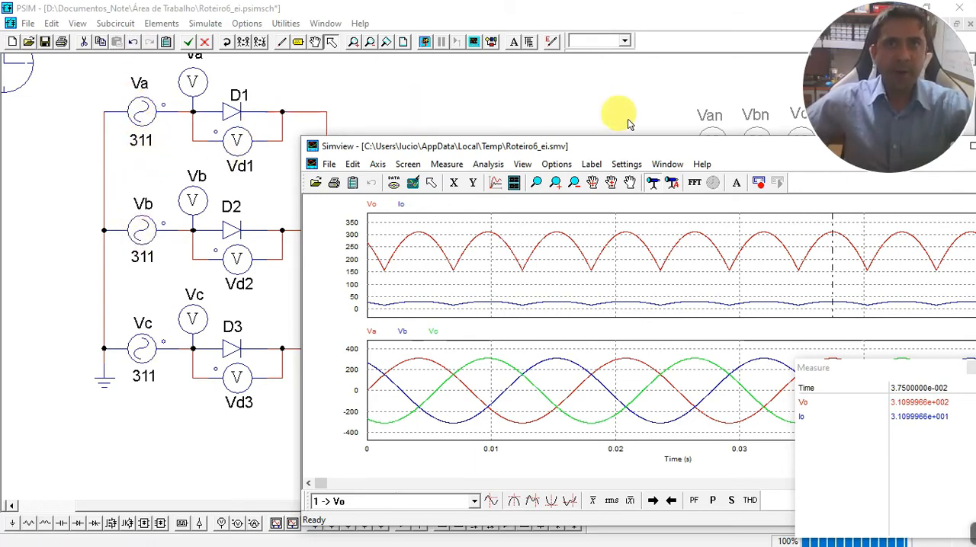
left_click_drag(598, 147, 434, 99)
double_click(435, 100)
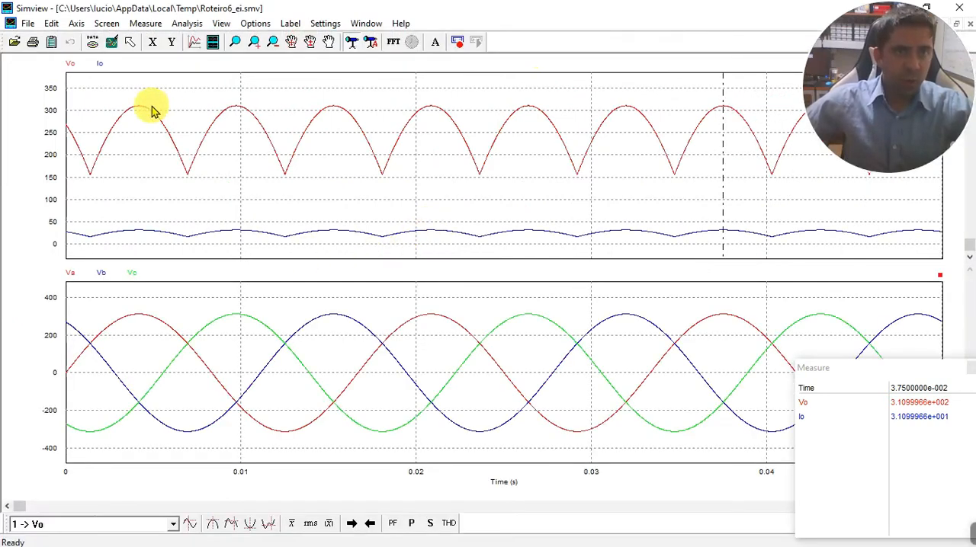
left_click(212, 523)
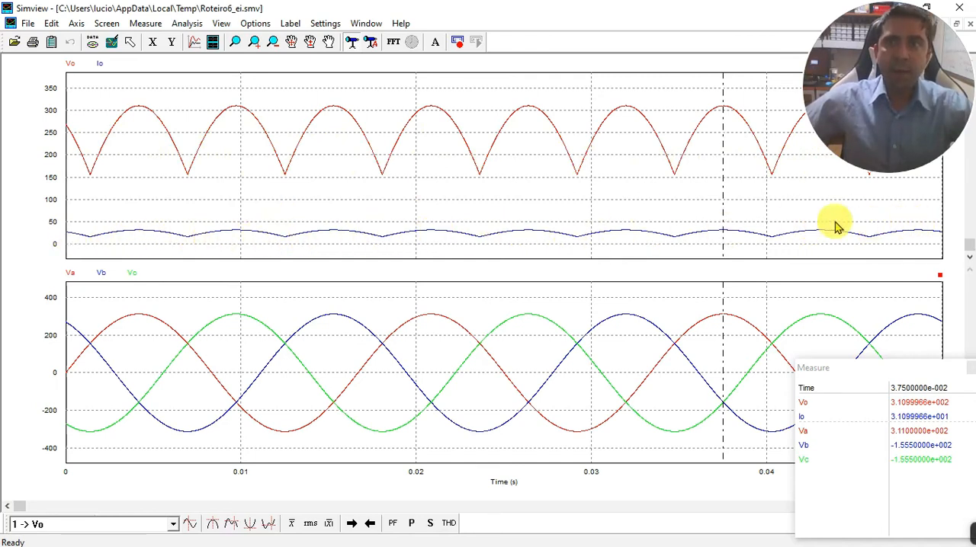
Remove the Io curve from the upper graph and try to replace it with a multiplied Io expression.
double_click(100, 68)
left_click(555, 211)
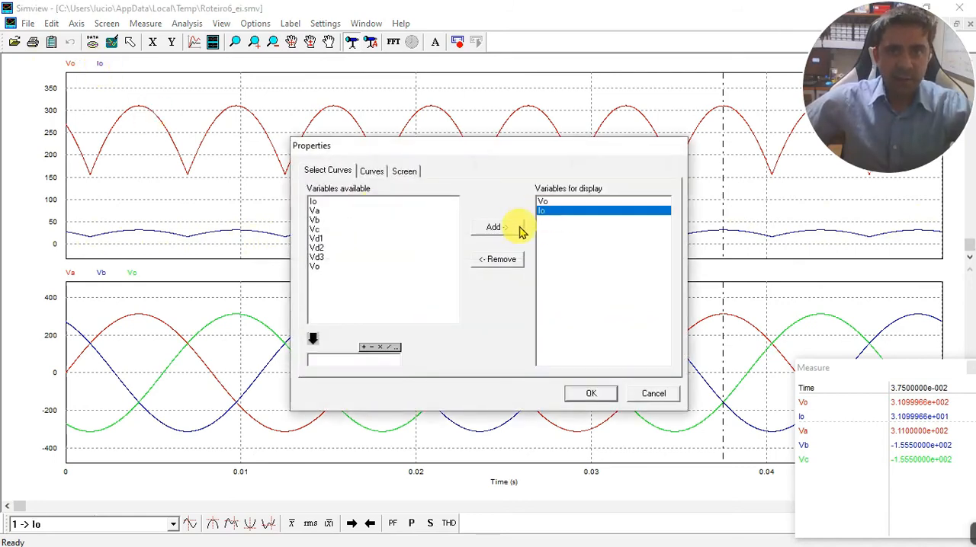
left_click(496, 259)
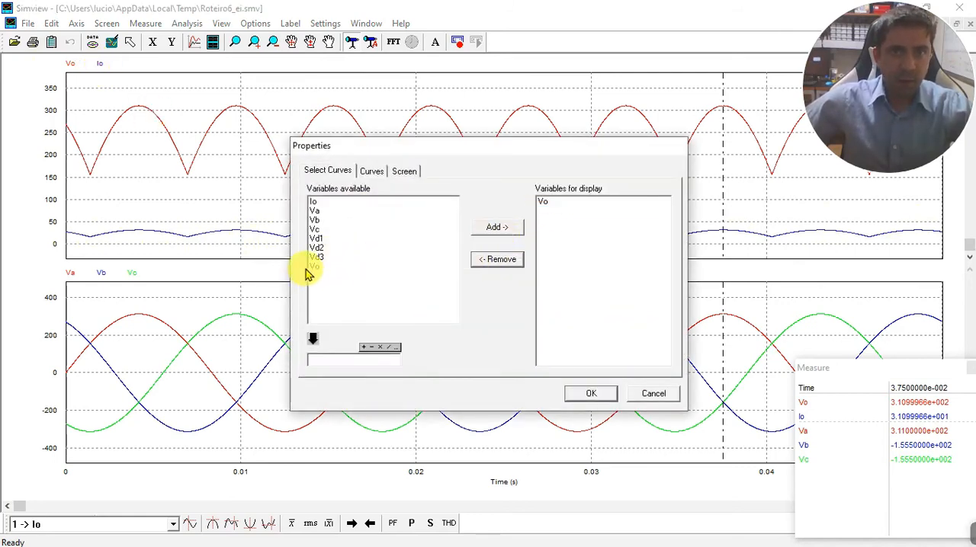
left_click(320, 202)
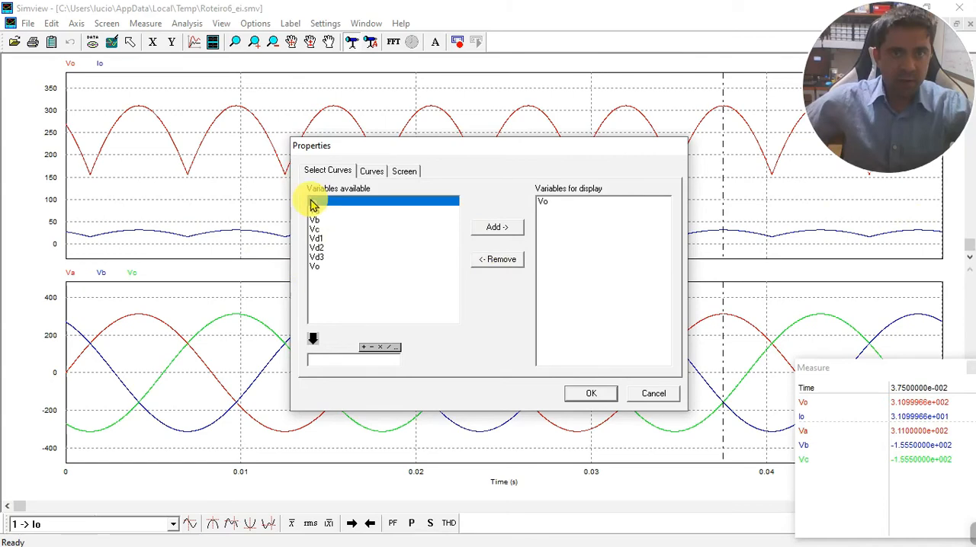
left_click(313, 339)
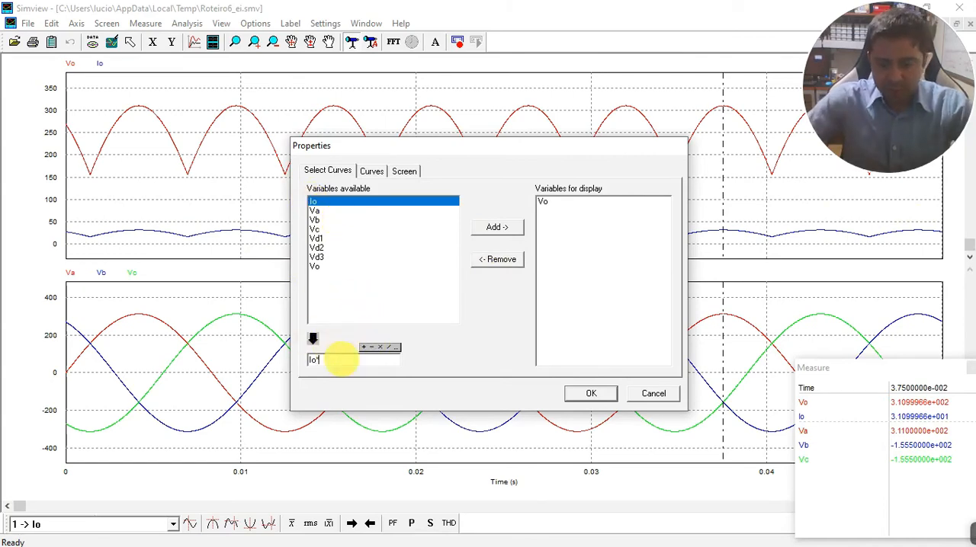
left_click(592, 393)
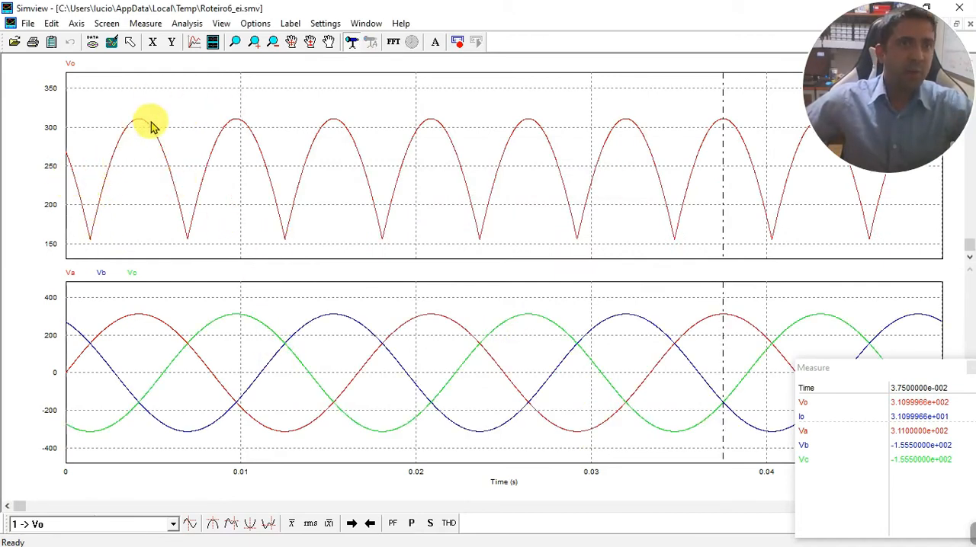
Add the scaled current expression Io*10 to the upper graph alongside the Vo curve.
double_click(114, 69)
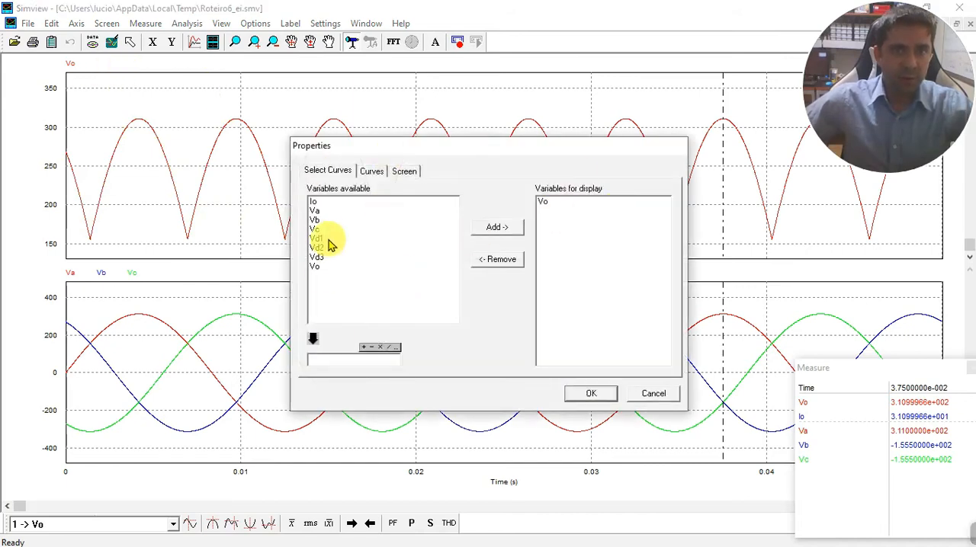
left_click(320, 202)
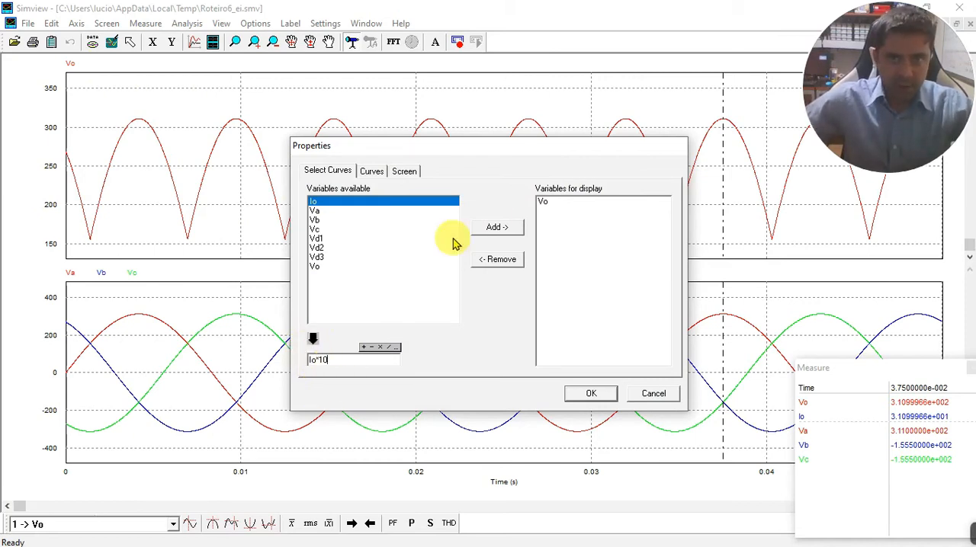
left_click(499, 229)
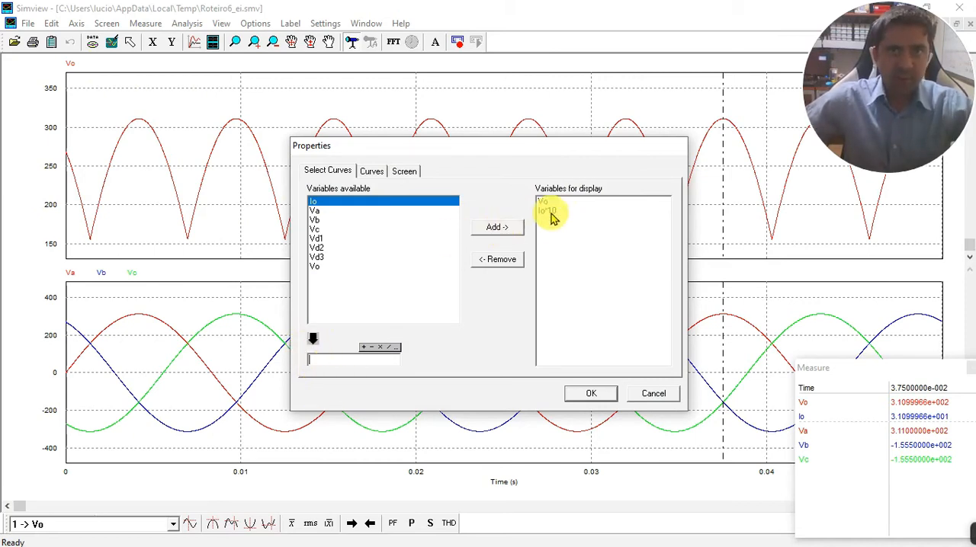
left_click(589, 394)
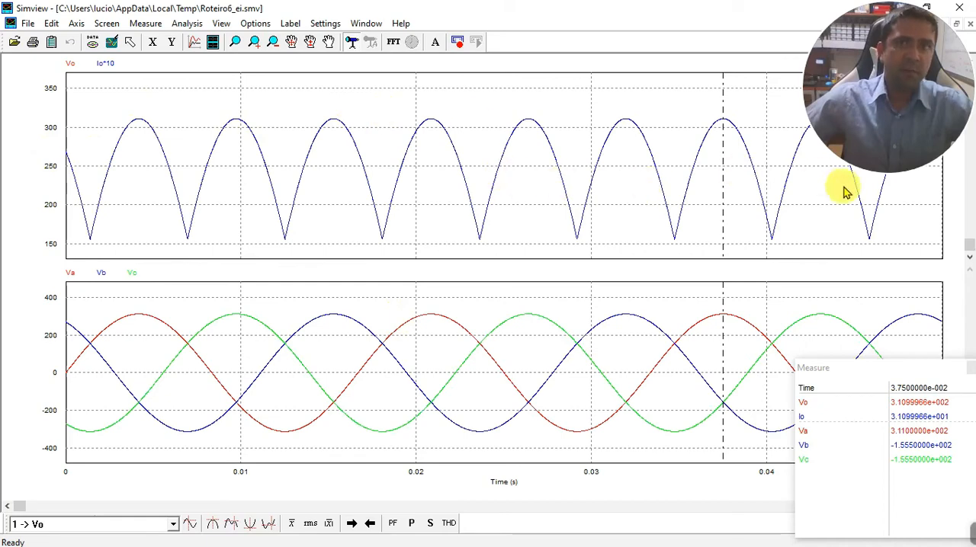
Replace the Io*10 curve in the upper graph with the scaled current expression Io*5.
double_click(84, 67)
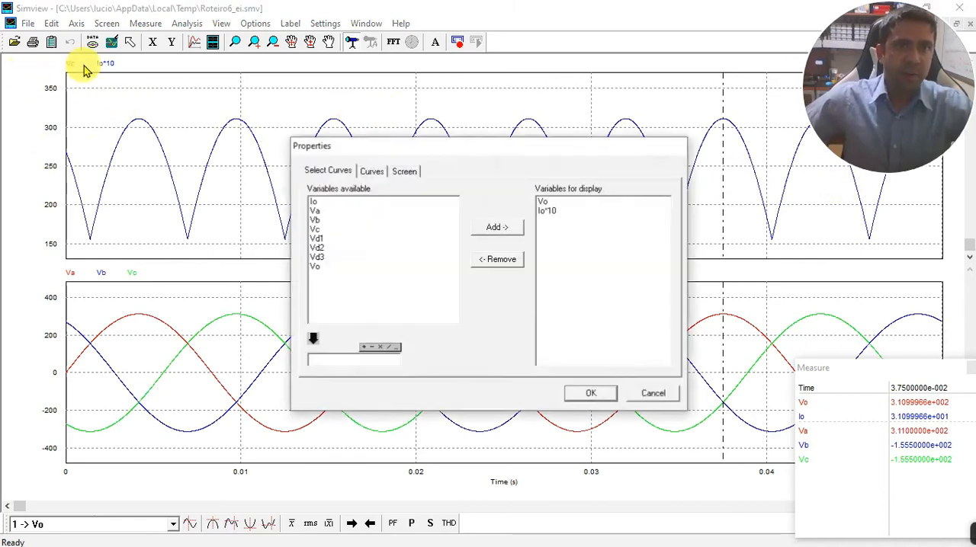
left_click(549, 210)
left_click(496, 260)
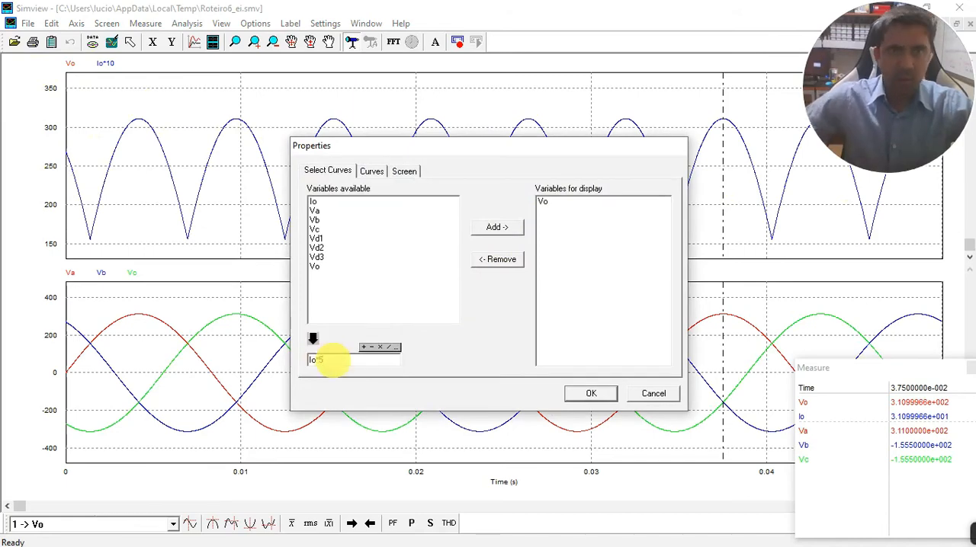
left_click(596, 393)
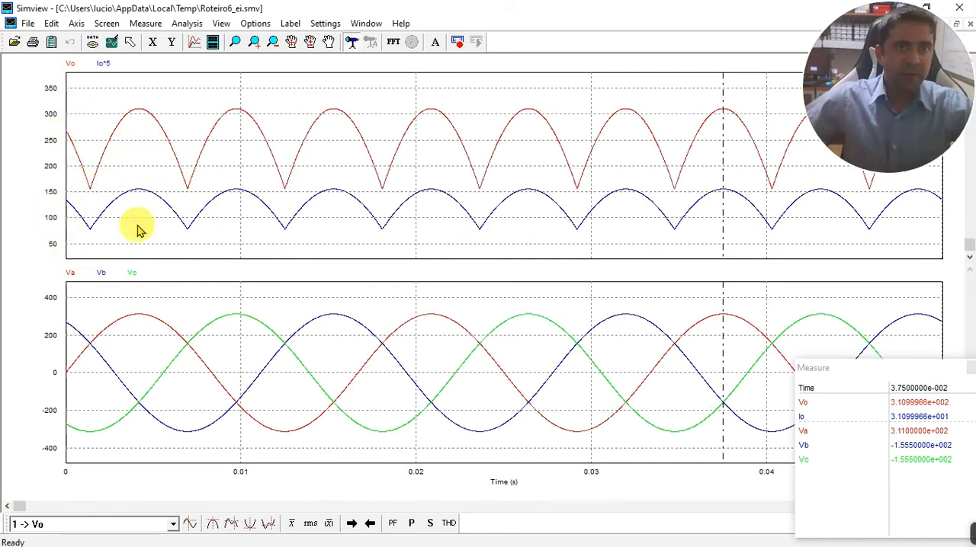
Turn off auto-scaling on the upper graph's Y-axis and start its range at 0.
right_click(228, 226)
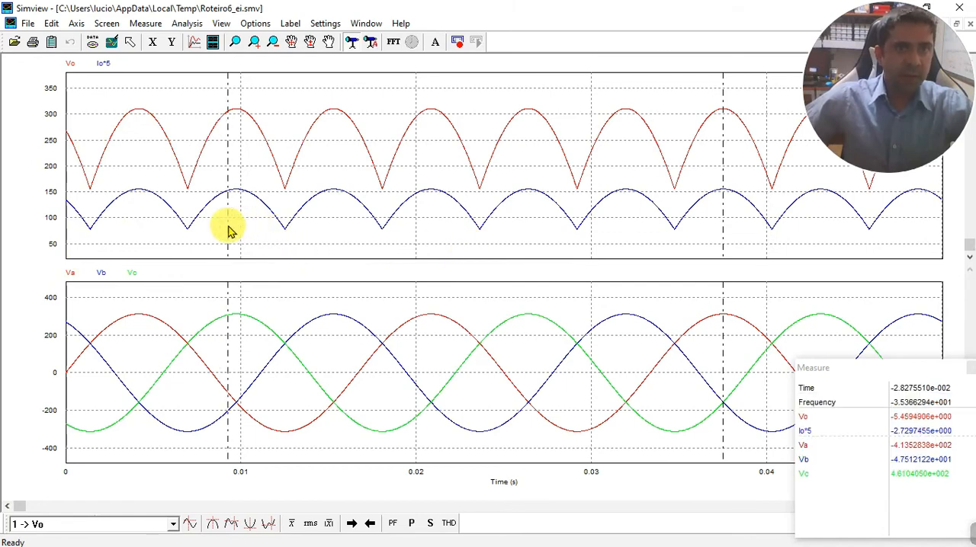
left_click(172, 44)
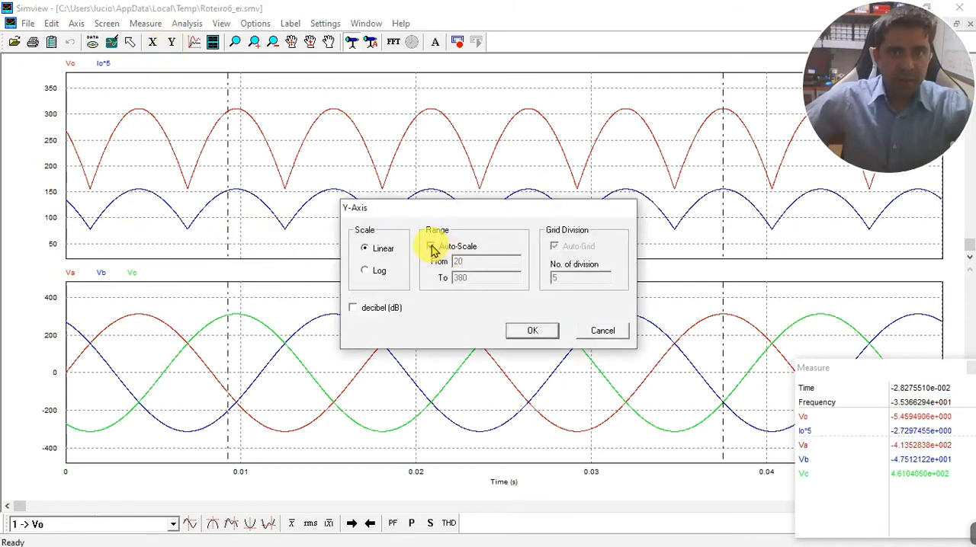
left_click(432, 248)
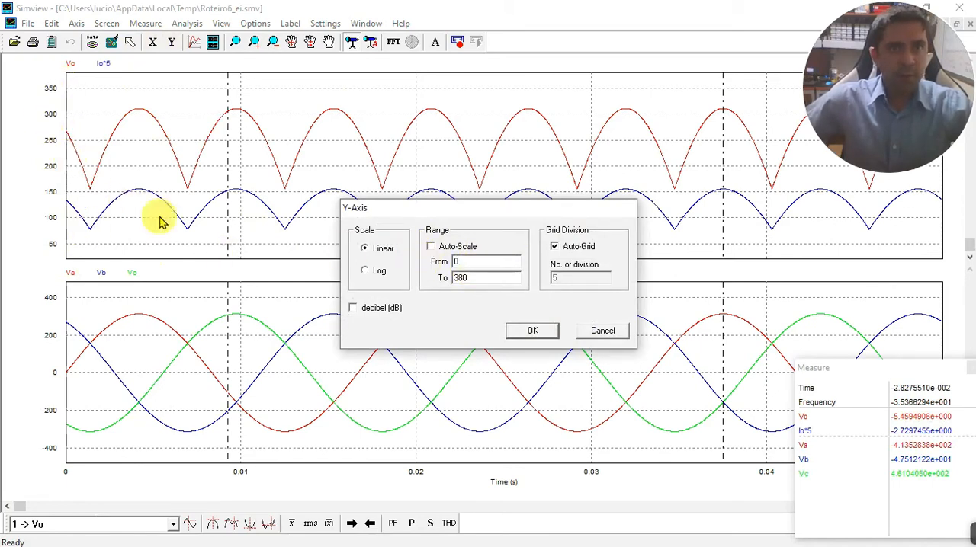
type("0")
left_click(532, 332)
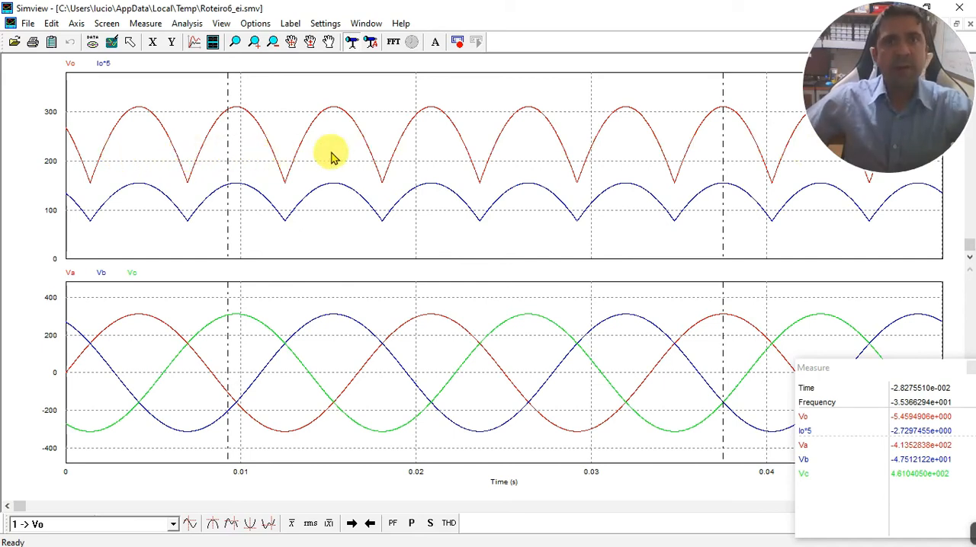
Restore the Simview window to a smaller size, move it aside to view the rectifier schematic, and close Simview.
double_click(571, 10)
left_click_drag(573, 6, 573, 0)
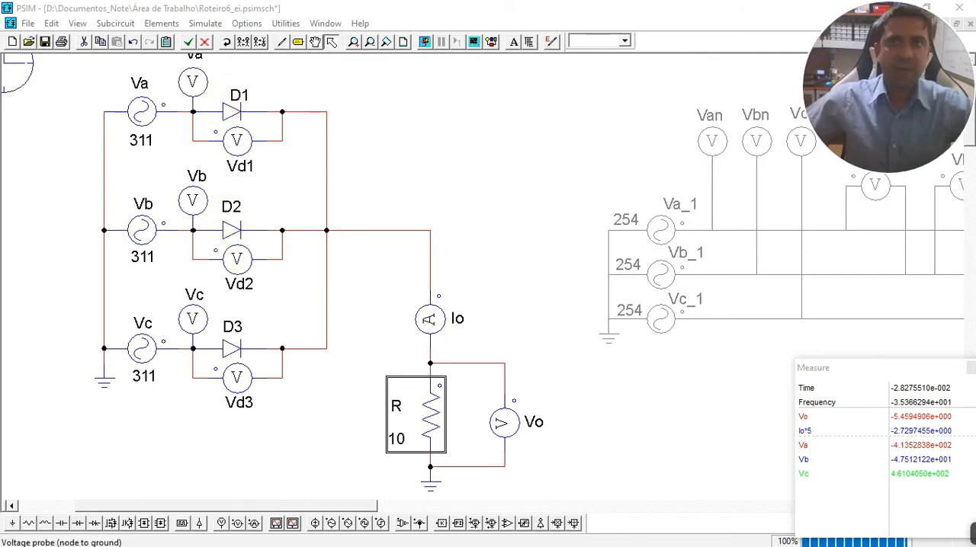
left_click_drag(497, 193, 298, 156)
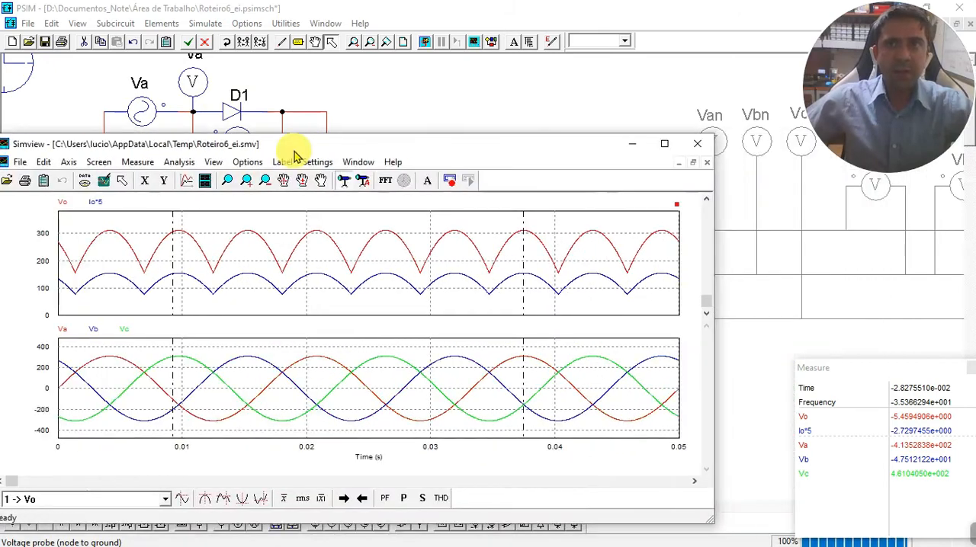
left_click(706, 148)
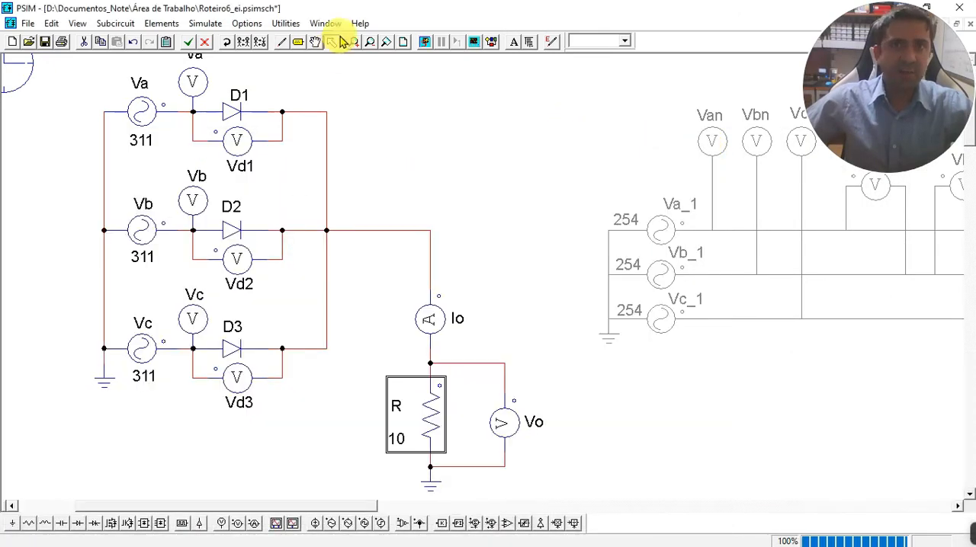
Run the rectifier simulation again and plot the diode voltage Vd1 in a maximized Simview graph.
left_click(426, 42)
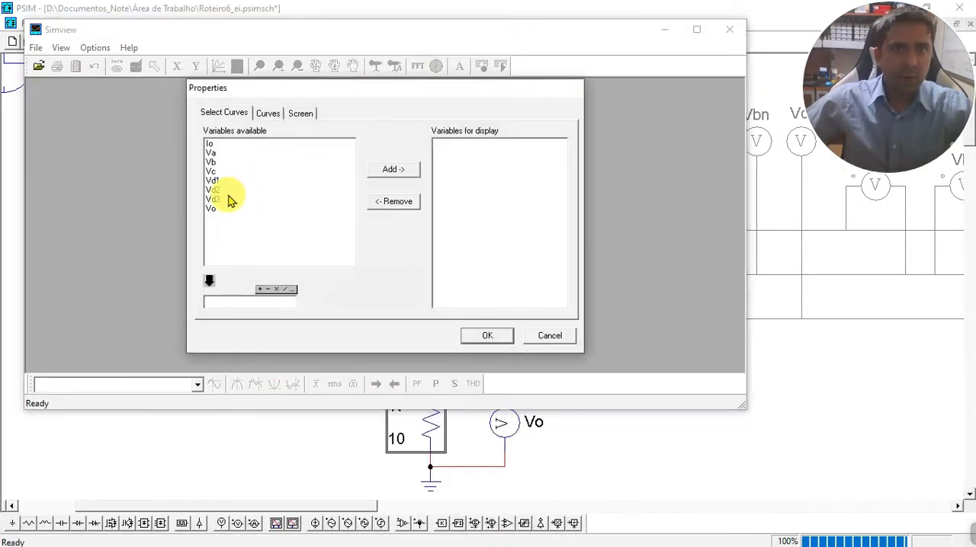
left_click(234, 180)
left_click(393, 168)
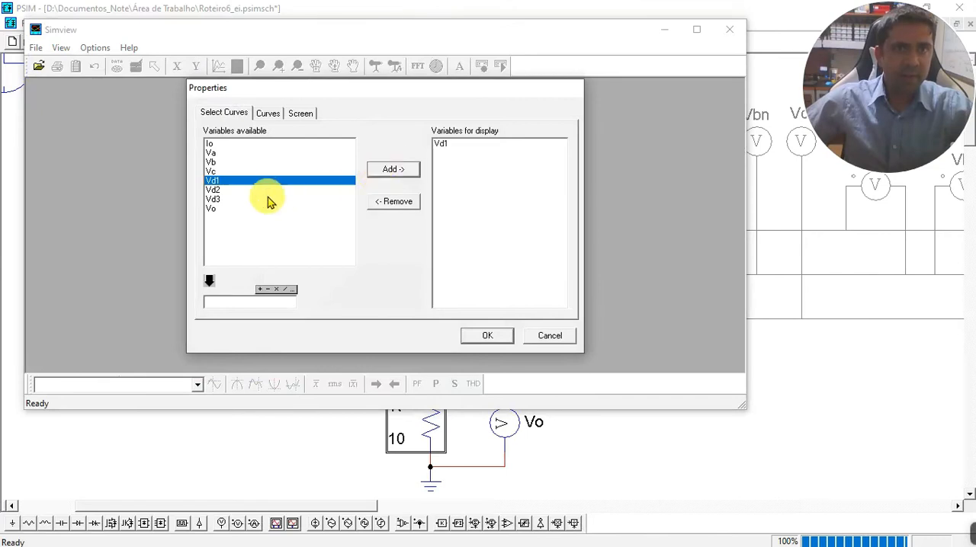
left_click(220, 189, "shift")
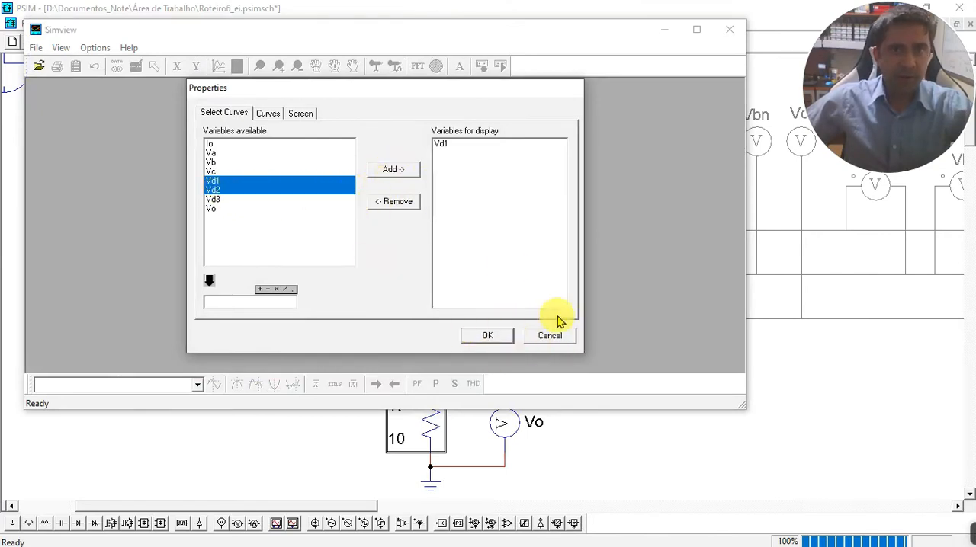
left_click(489, 336)
left_click(696, 29)
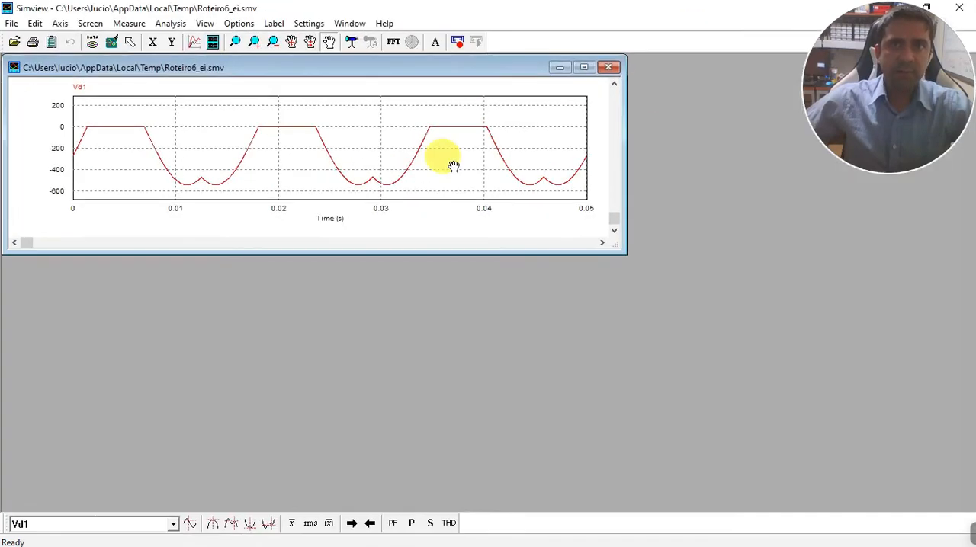
left_click(584, 67)
Add a second graph below Vd1 showing the diode voltage Vd2.
left_click(213, 41)
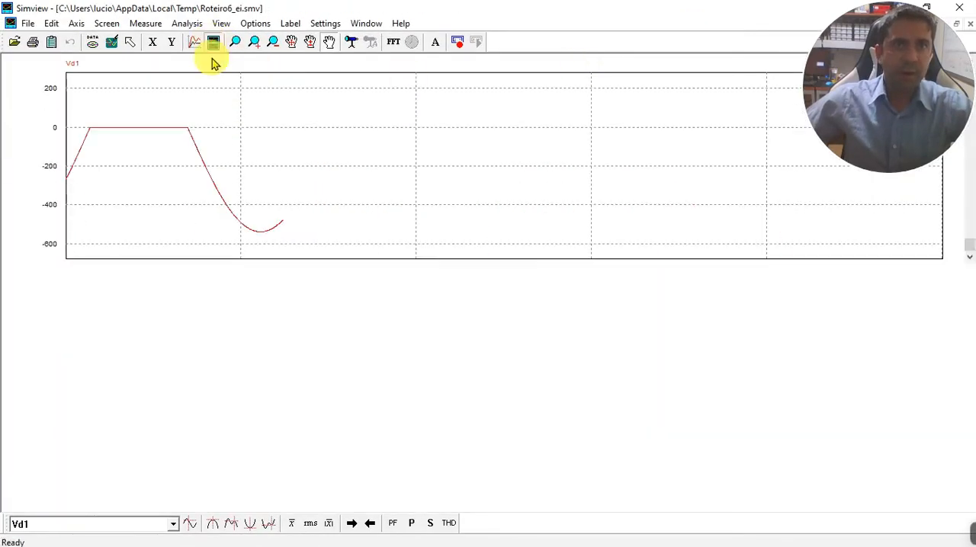
left_click(319, 248)
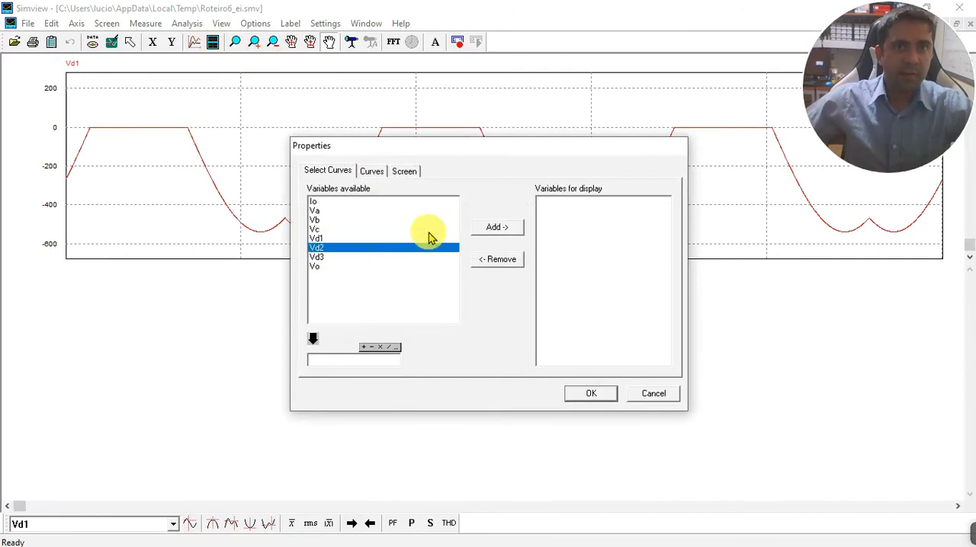
left_click(495, 228)
left_click(595, 395)
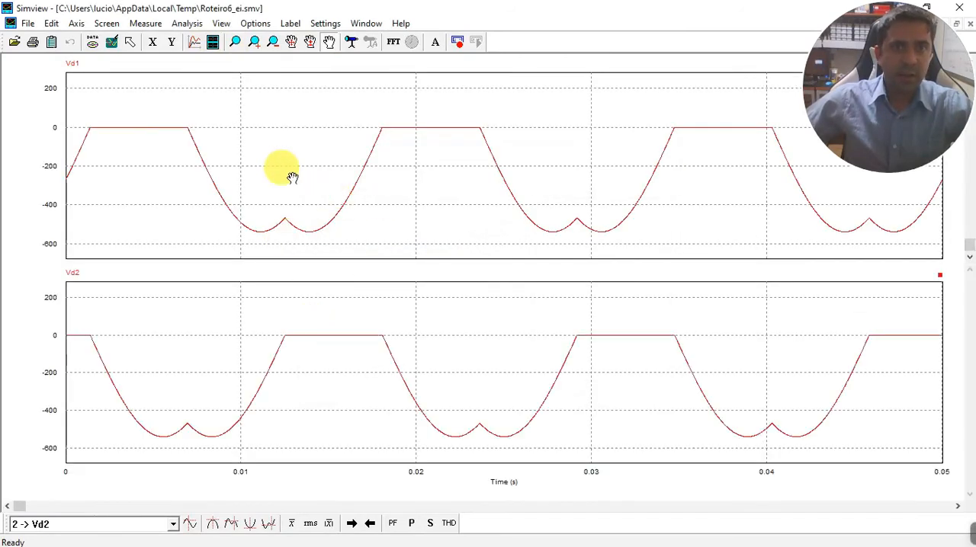
Add a third graph below the other two showing the diode voltage Vd3.
left_click(212, 41)
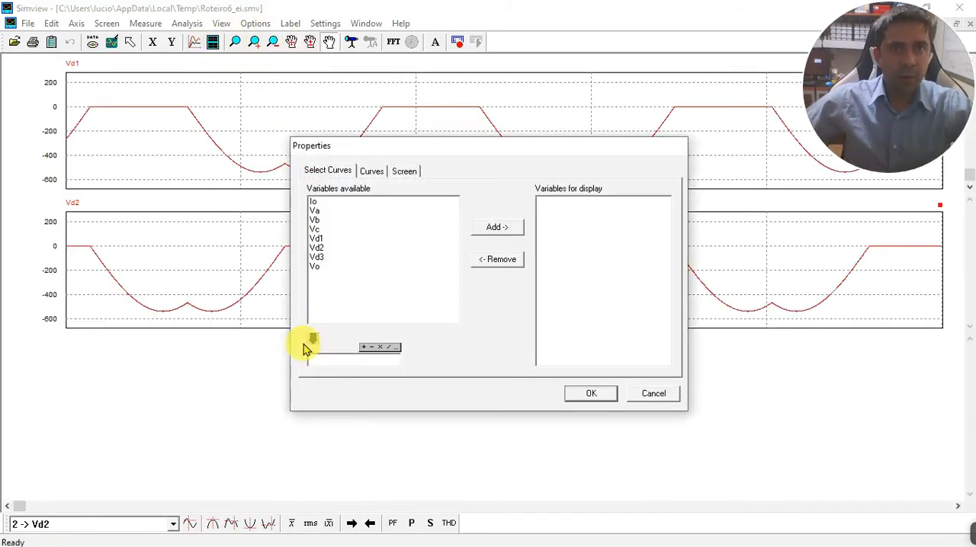
left_click(318, 257)
left_click(496, 227)
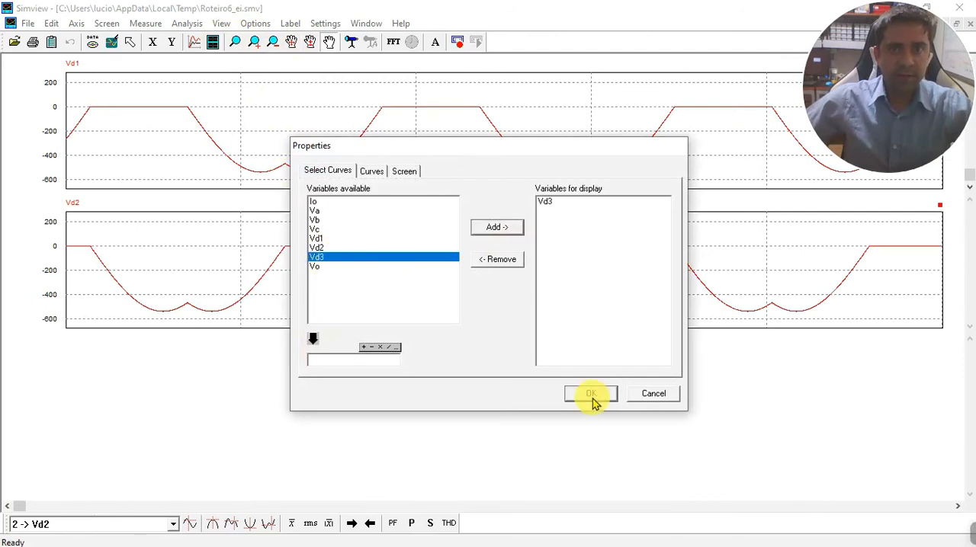
left_click(590, 395)
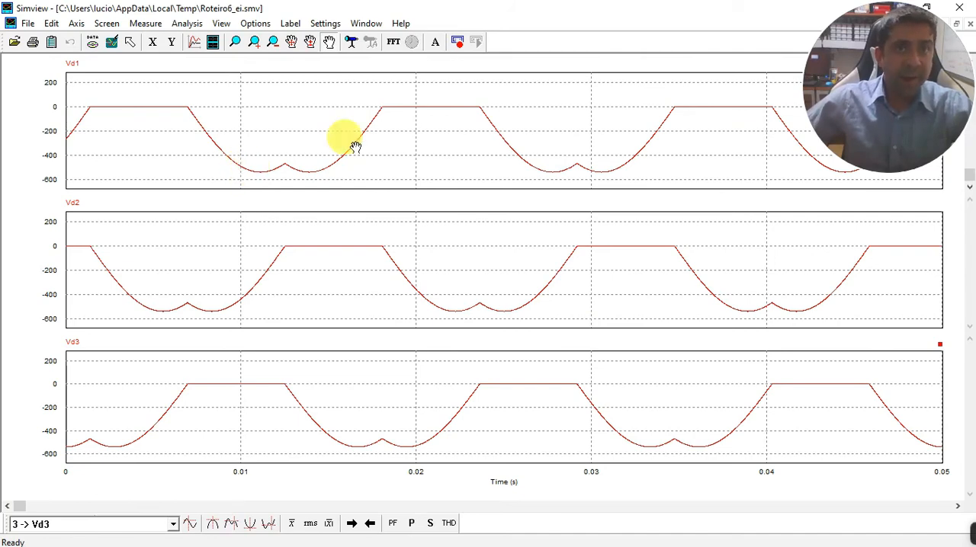
Switch between the Simview diode voltage graphs and the PSIM schematic to compare the waveforms with diodes D1, D2 and D3.
left_click_drag(547, 10, 975, 199)
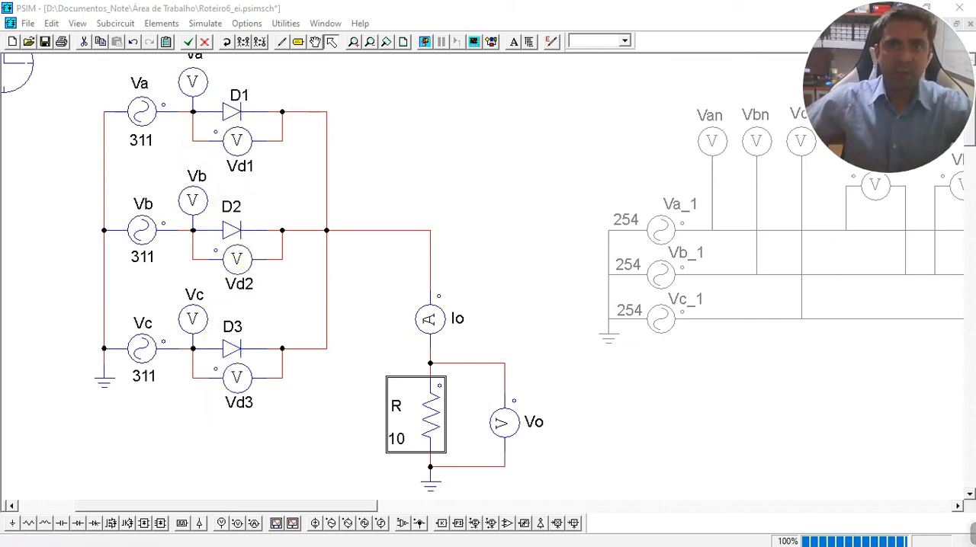
left_click_drag(374, 186, 401, 3)
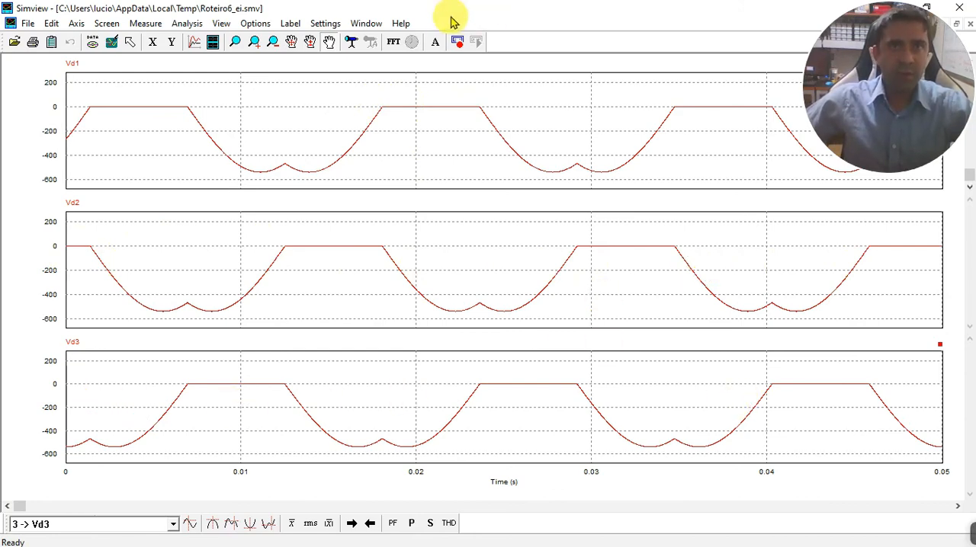
left_click_drag(447, 16, 975, 182)
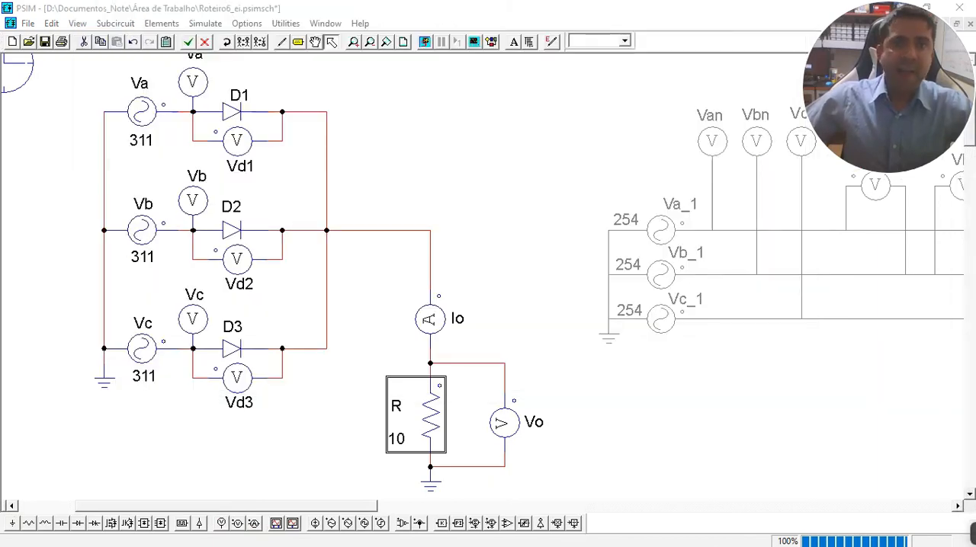